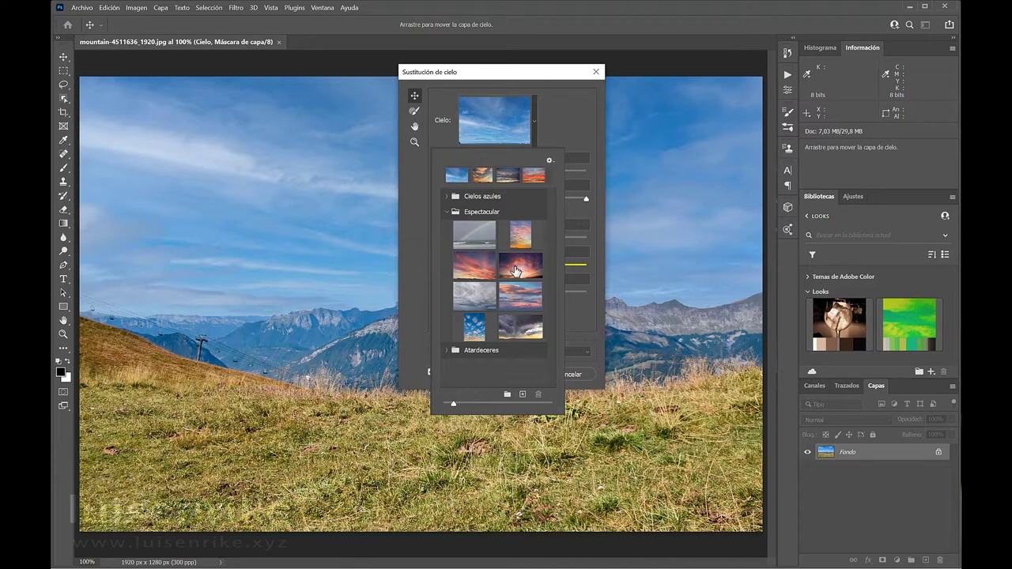
Step: Choose the purple-and-red sunset sky from the Espectacular presets and slightly enlarge the preset thumbnails
click(519, 267)
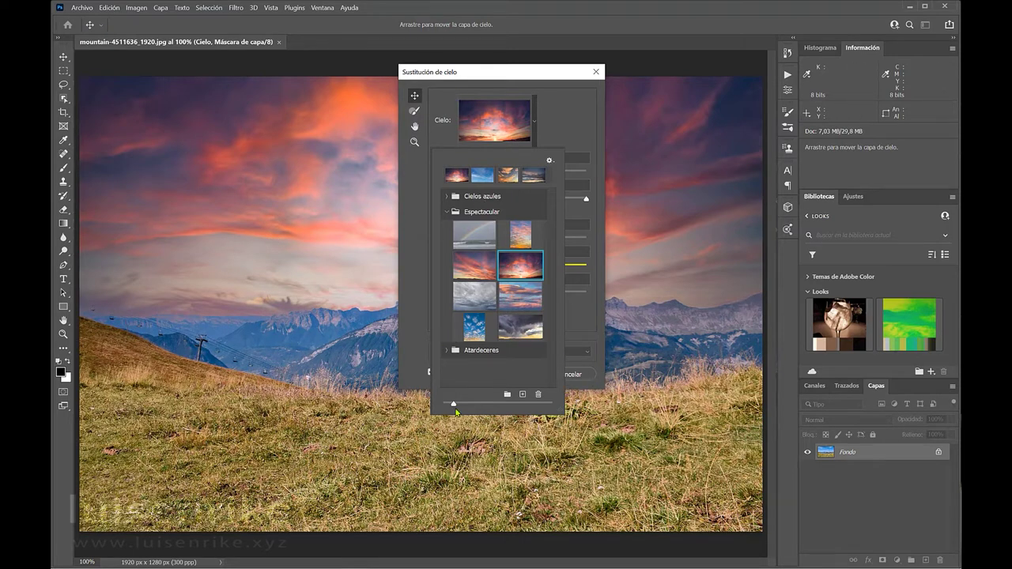
mouse_move(452, 407)
mouse_down()
mouse_move(477, 405)
mouse_move(461, 402)
mouse_up()
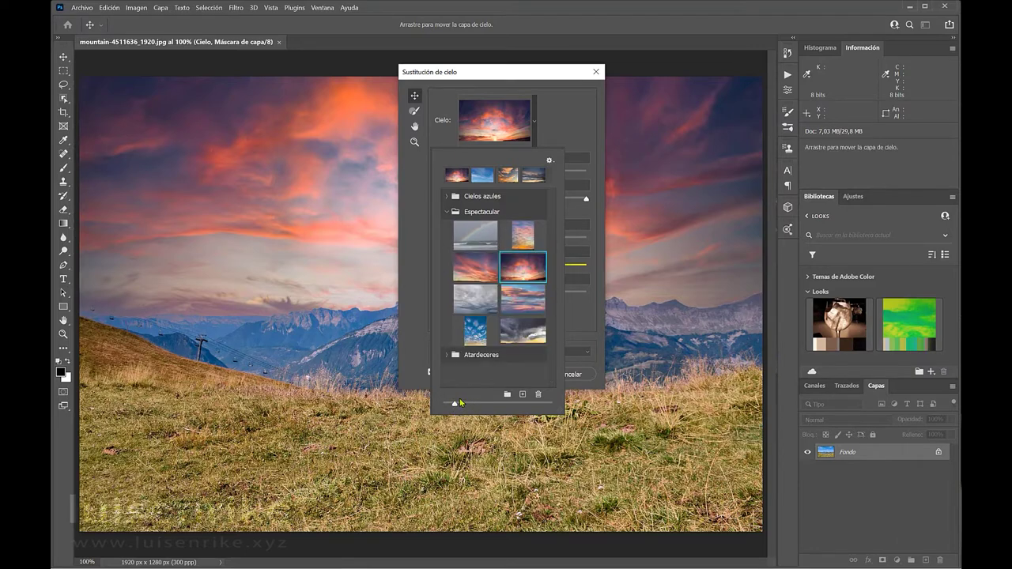
click(409, 222)
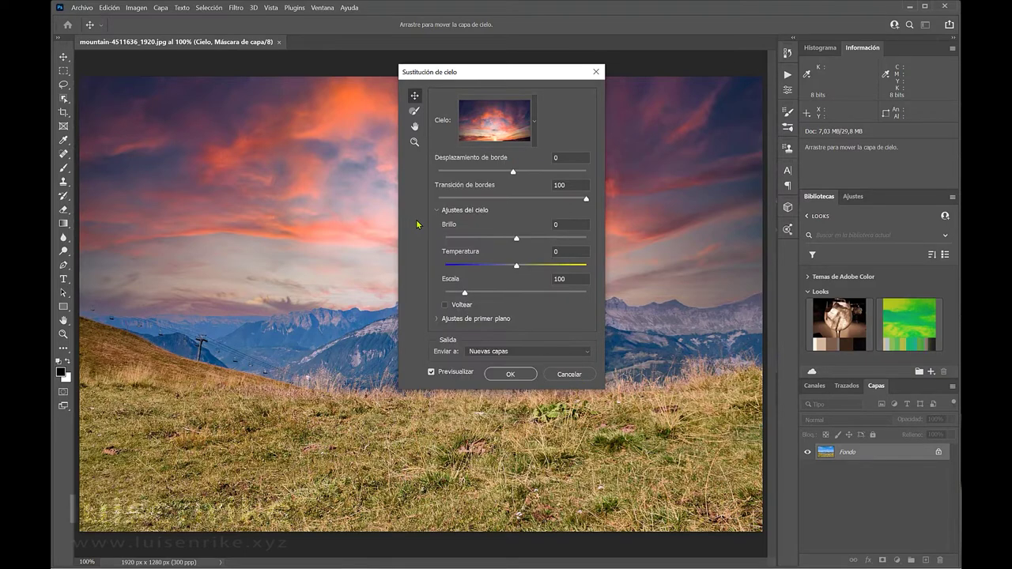
Step: Compare the sunset sky preview with the original photo and apply the replacement as new layers
click(433, 373)
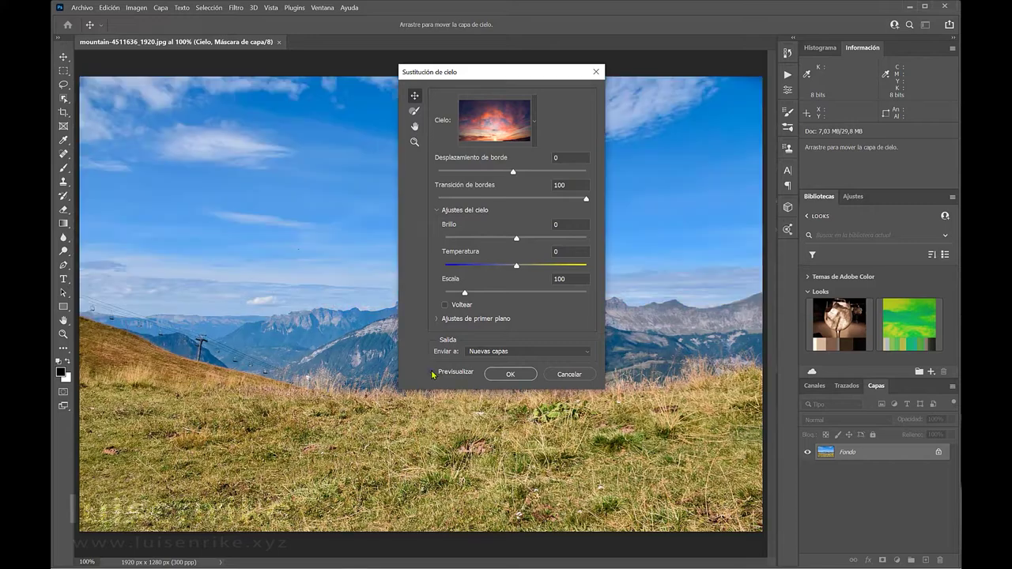
click(432, 372)
click(432, 372)
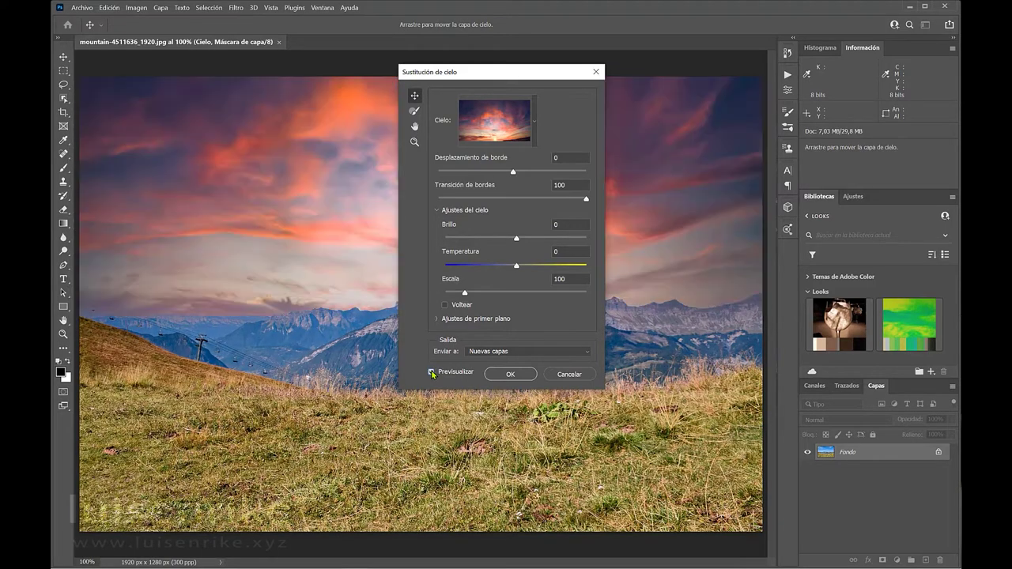
click(510, 376)
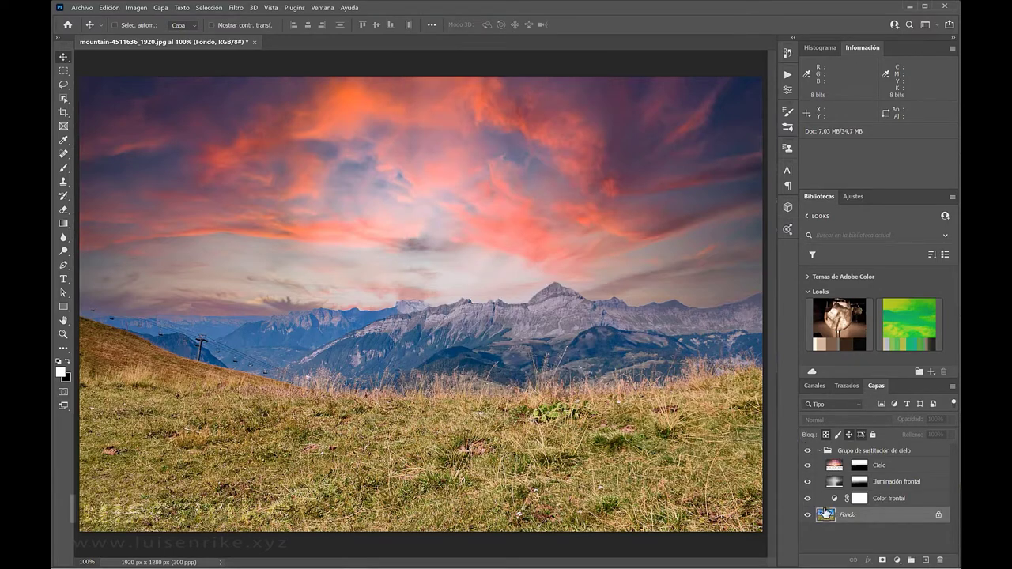
Step: Toggle the sky replacement group's visibility to compare before and after, and collapse the group
click(807, 451)
click(807, 453)
click(807, 453)
click(807, 453)
click(819, 452)
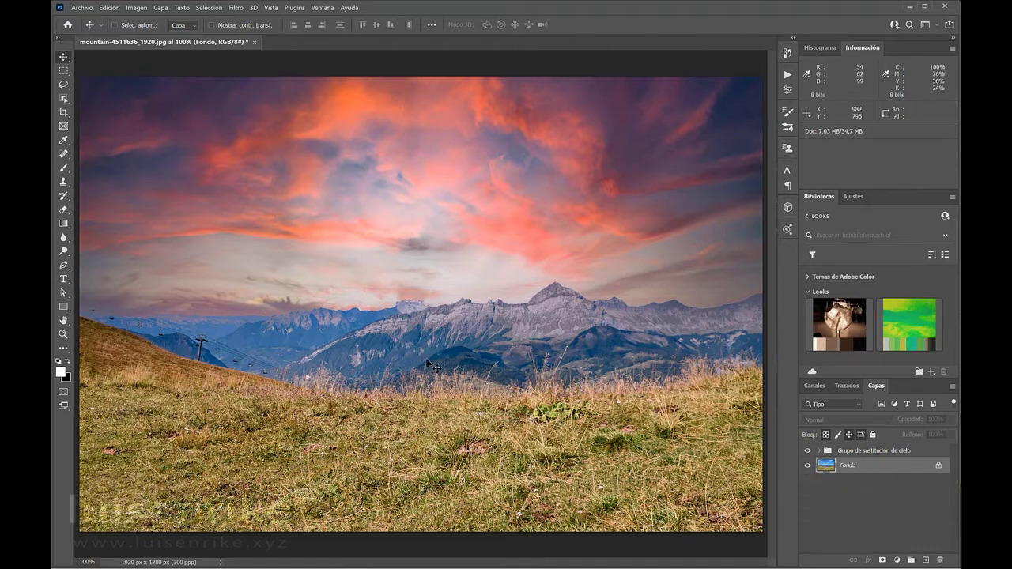
Step: Hide the sunset sky replacement group and start another Sky Replacement on the Fondo layer
key(ctrl)
click(807, 451)
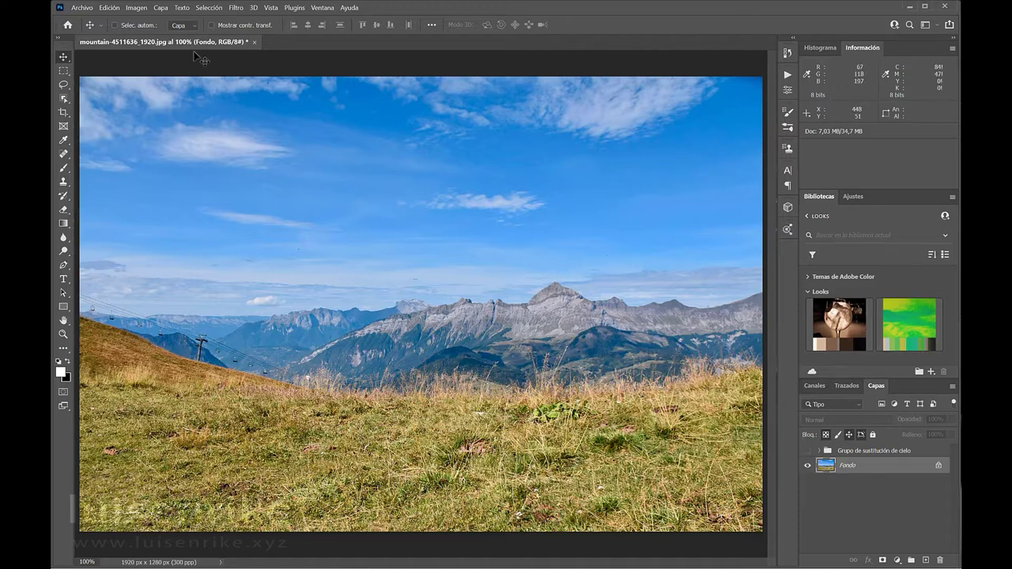
click(107, 12)
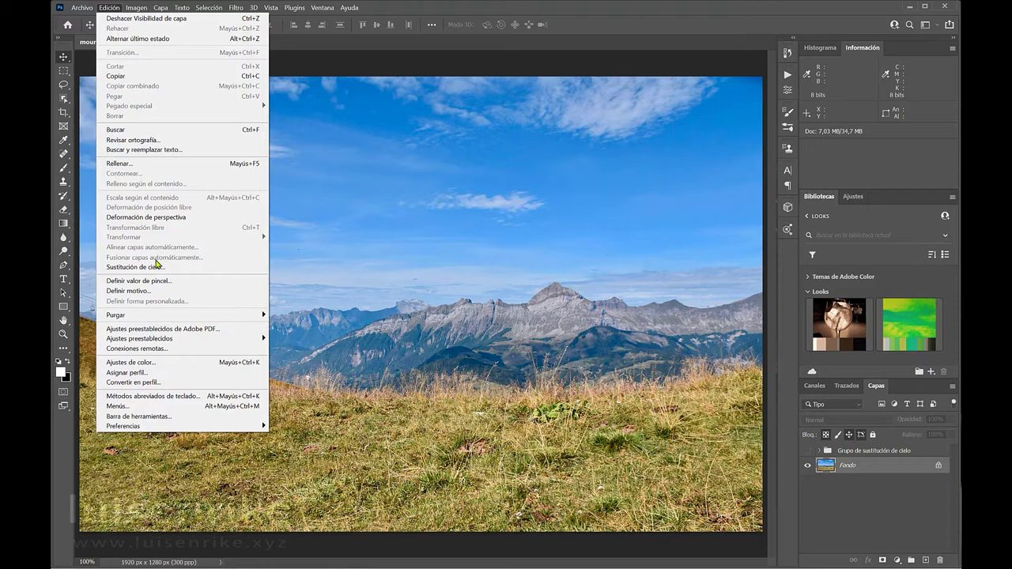
click(160, 269)
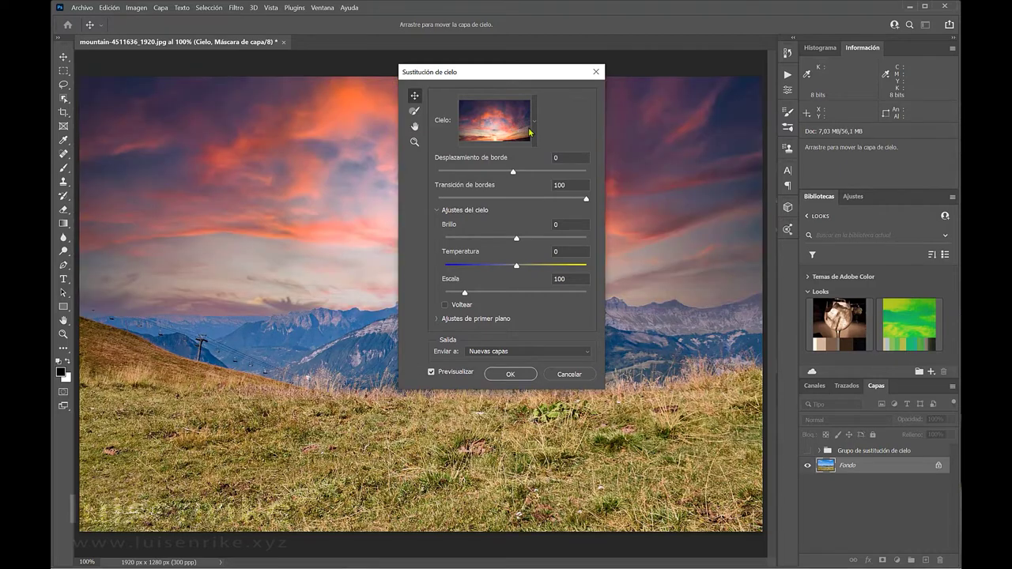
Step: Import sky-1365325_1920.jpg from the Cielo folder into the sky presets
click(533, 127)
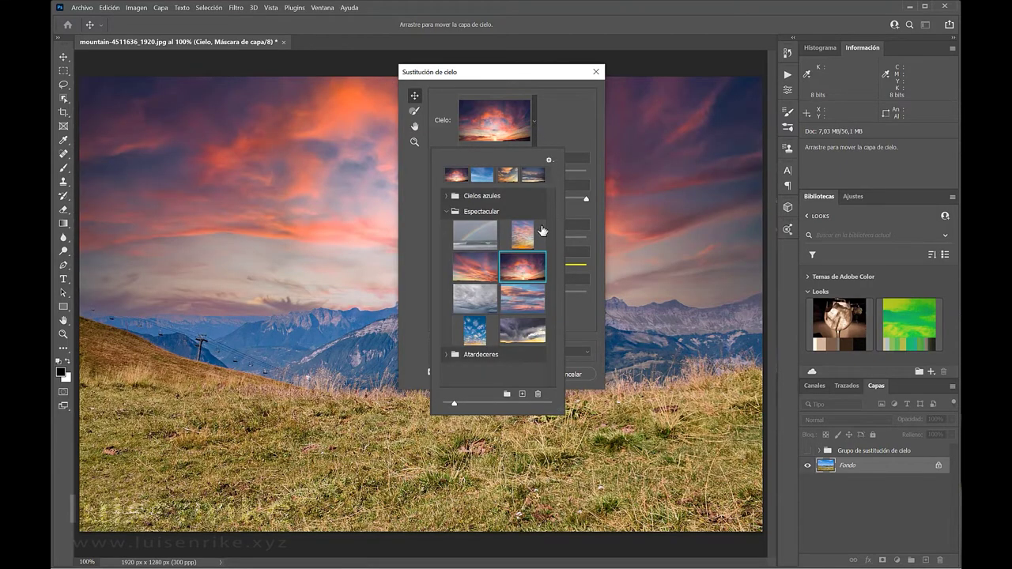
click(523, 394)
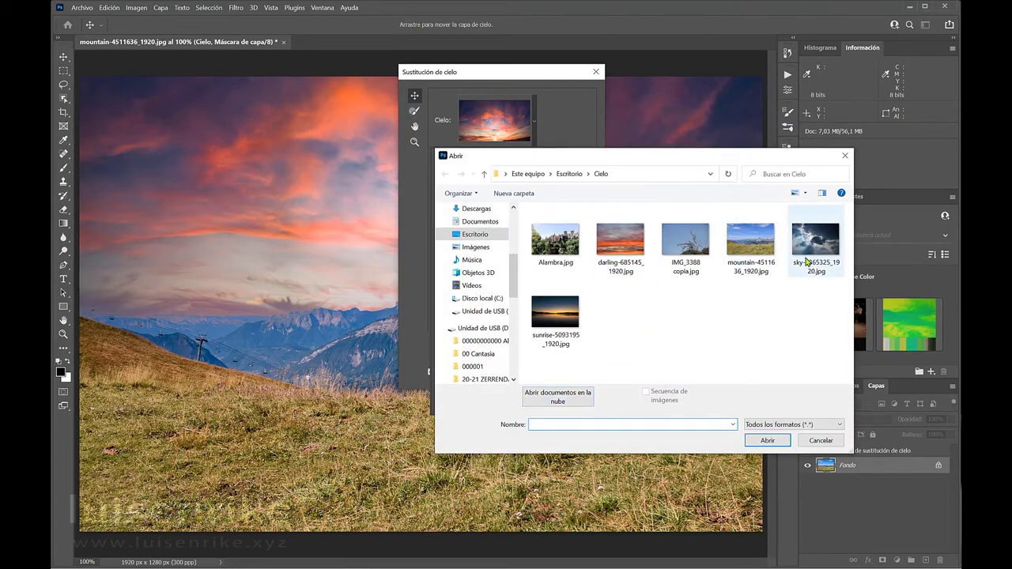
click(814, 236)
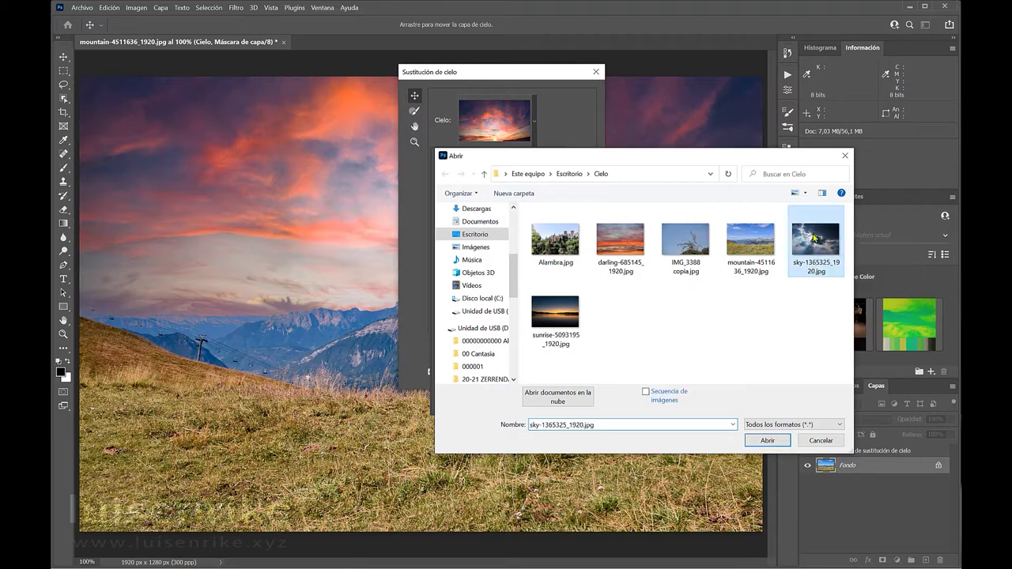
click(770, 441)
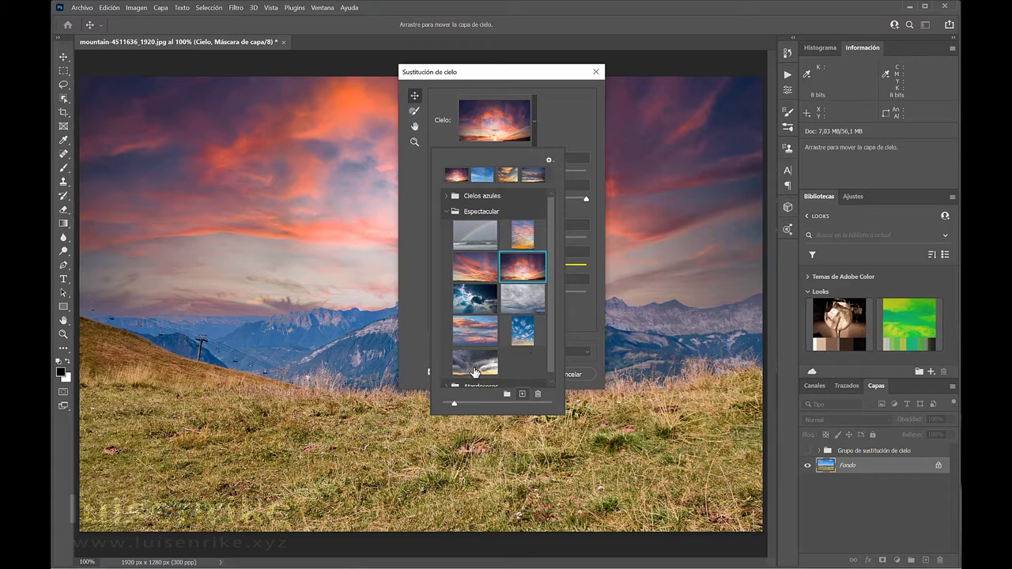
Step: Choose the dark storm-cloud sky with the bright horizon from the Espectacular presets and apply it as new layers
click(474, 364)
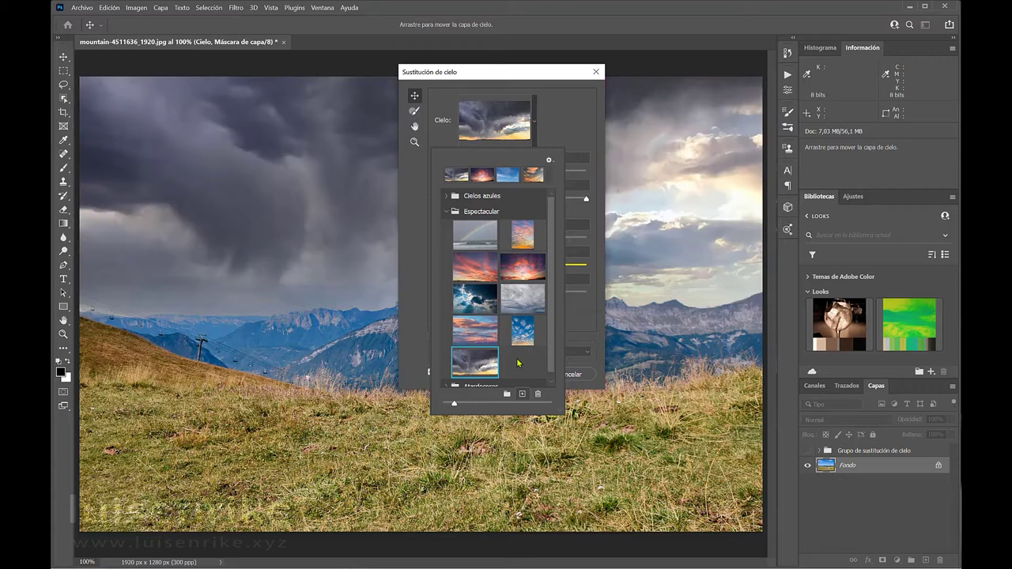
scroll(514, 360, down, 1)
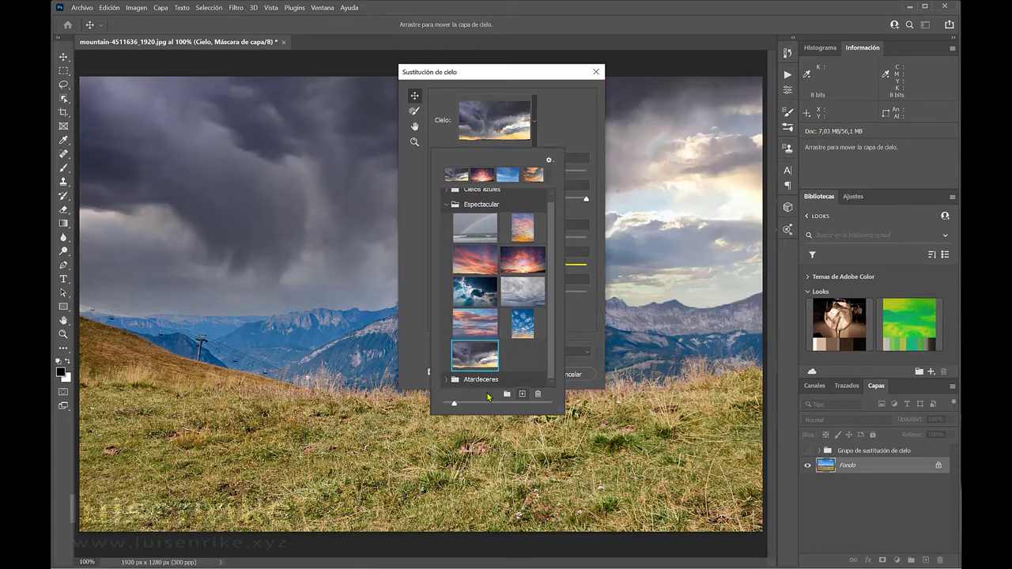
click(412, 368)
click(510, 374)
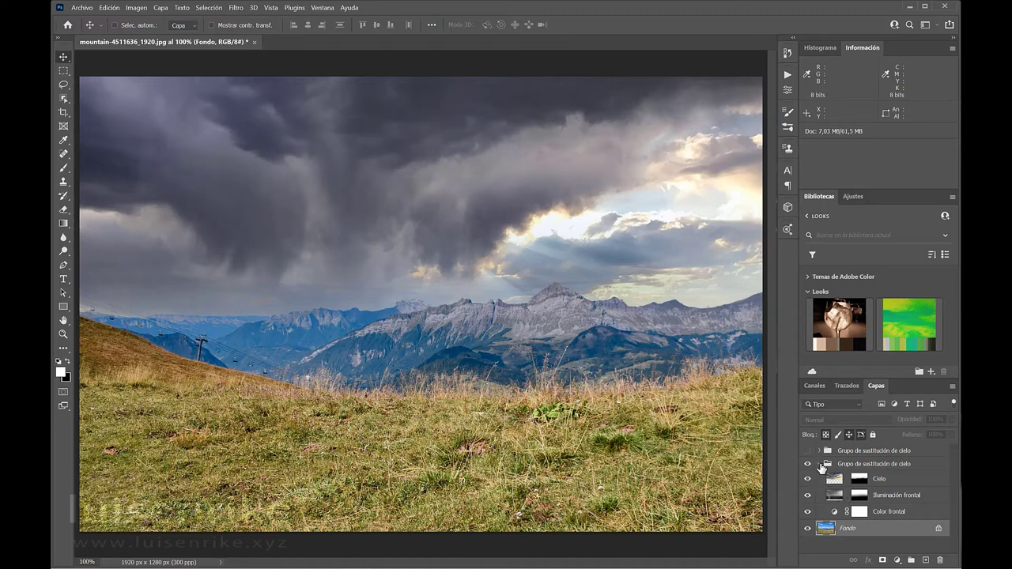
Step: Collapse the stormy sky group and toggle its visibility to compare it with the original sky
click(819, 464)
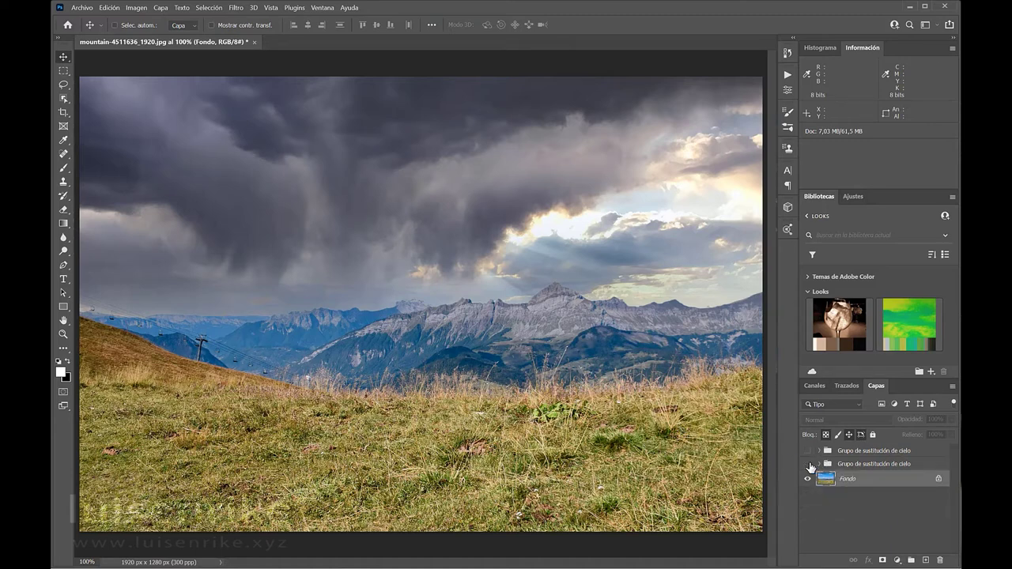
click(808, 464)
click(808, 464)
click(808, 464)
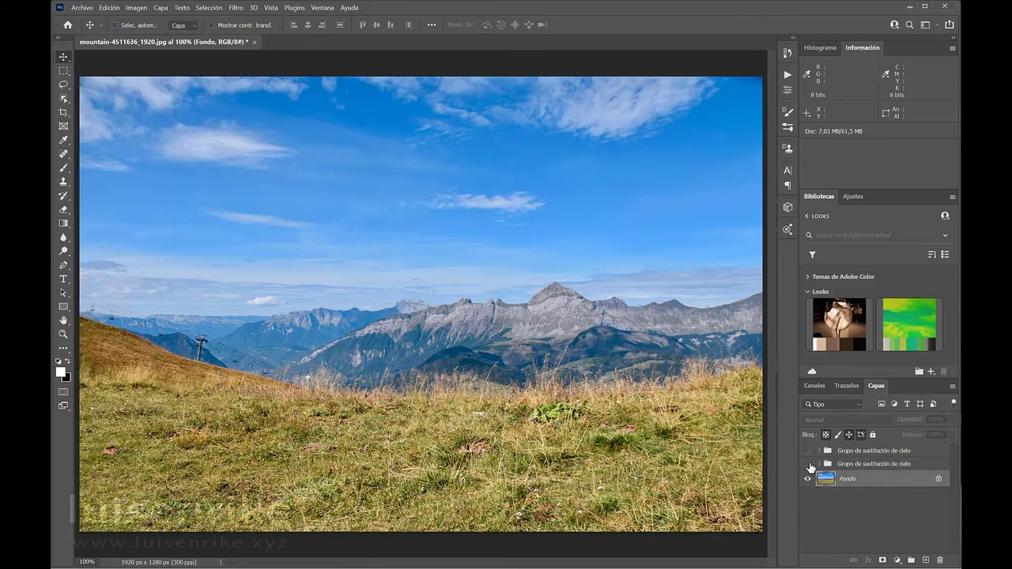
click(808, 464)
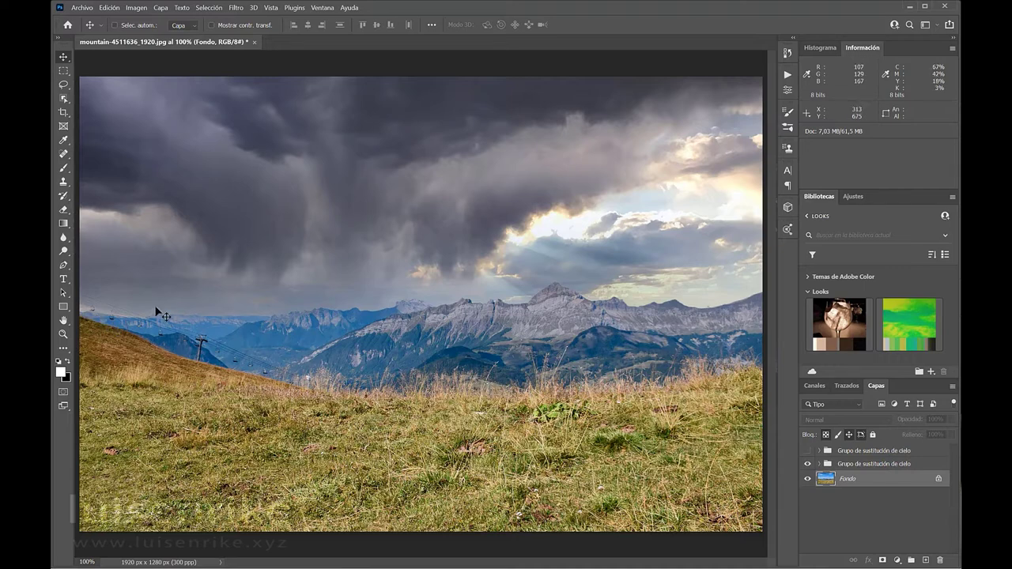
Step: Inspect the chairlift cables at 300% with the stormy sky group switched off and on
ctrl+click(133, 312)
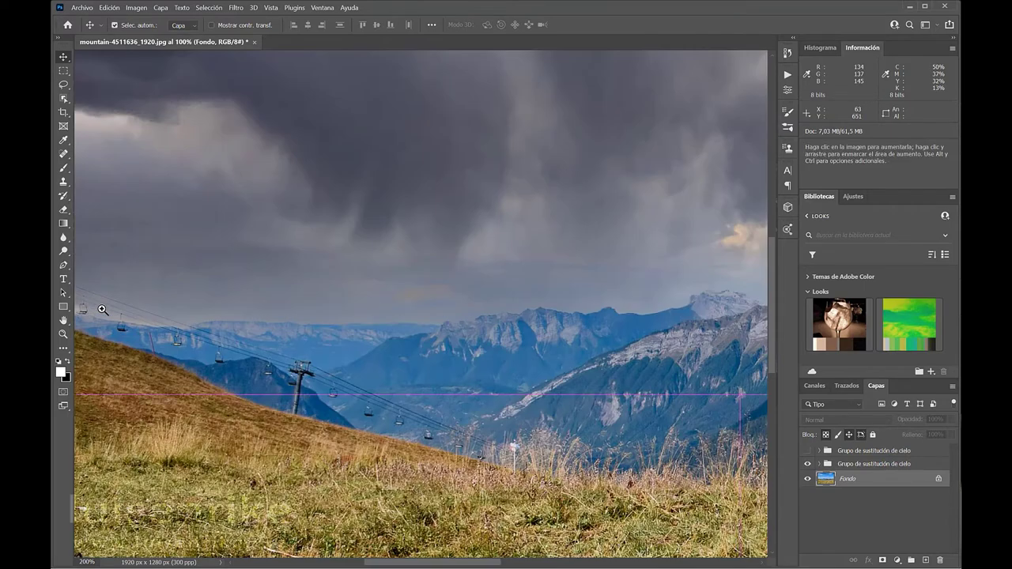
ctrl+click(127, 316)
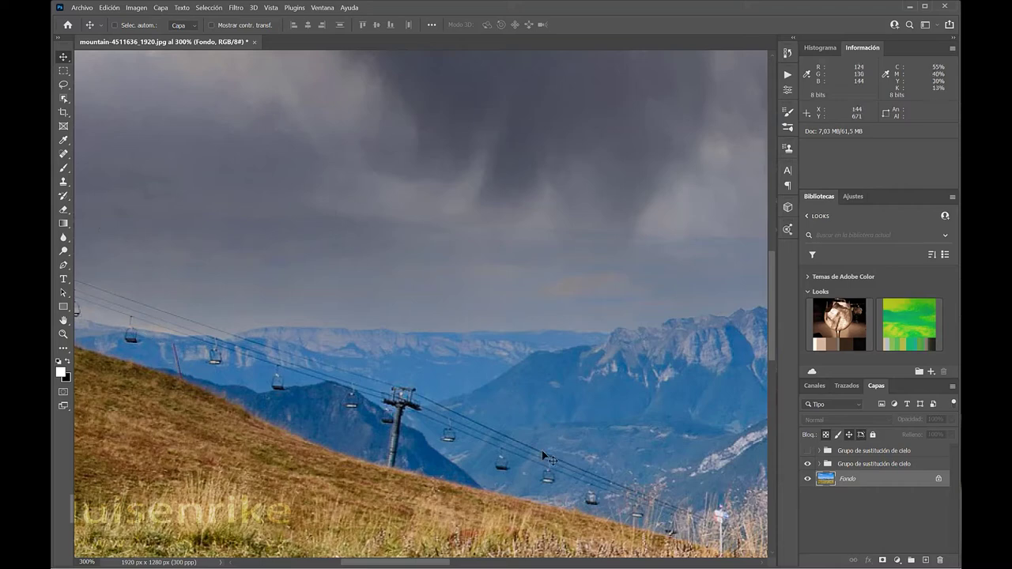
click(807, 464)
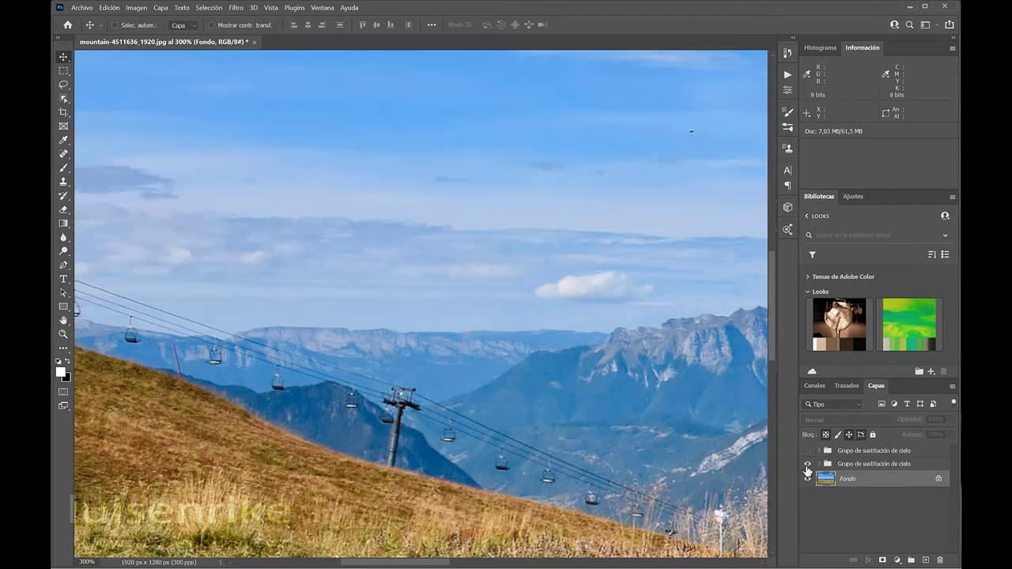
click(807, 465)
click(807, 465)
click(807, 465)
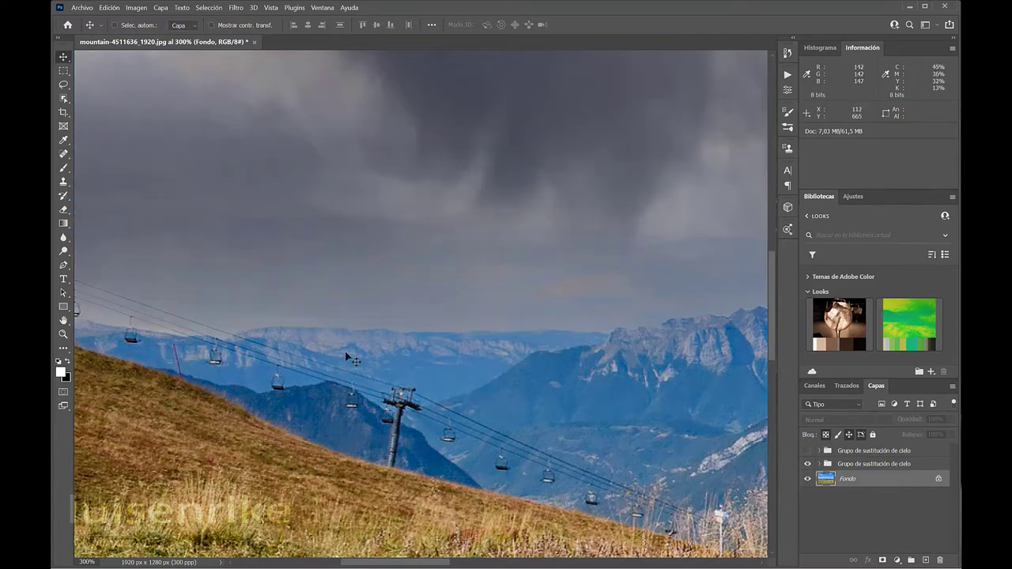
Step: Check the chairlift against the sunset sky by briefly showing its group, and expand the stormy sky group
click(808, 451)
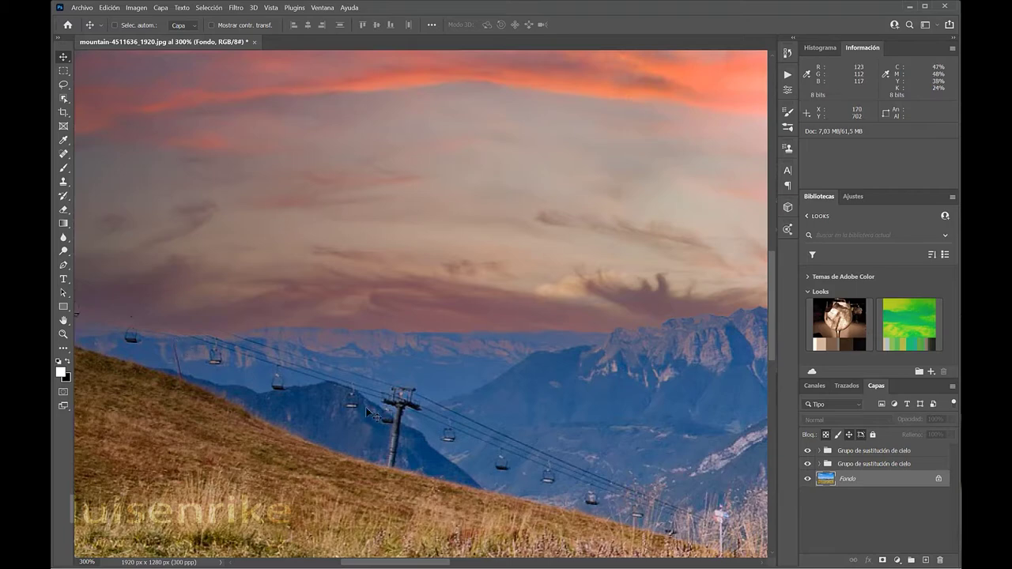
click(806, 455)
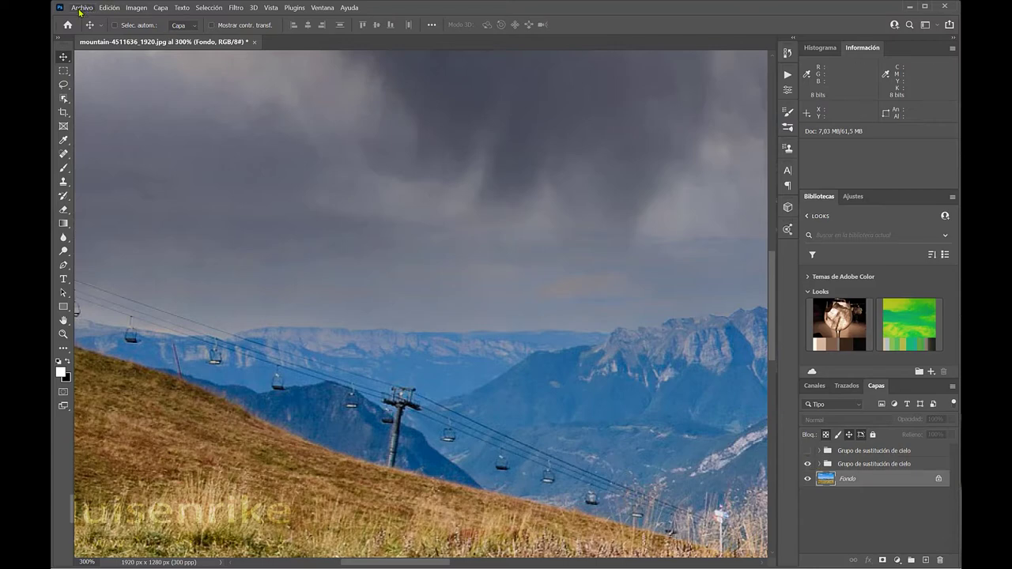
click(816, 465)
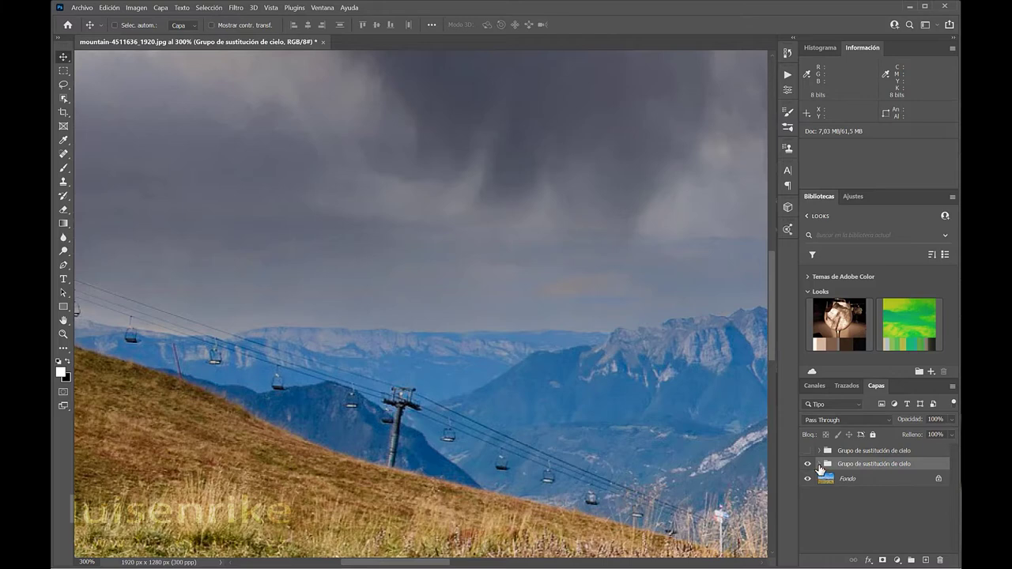
click(819, 464)
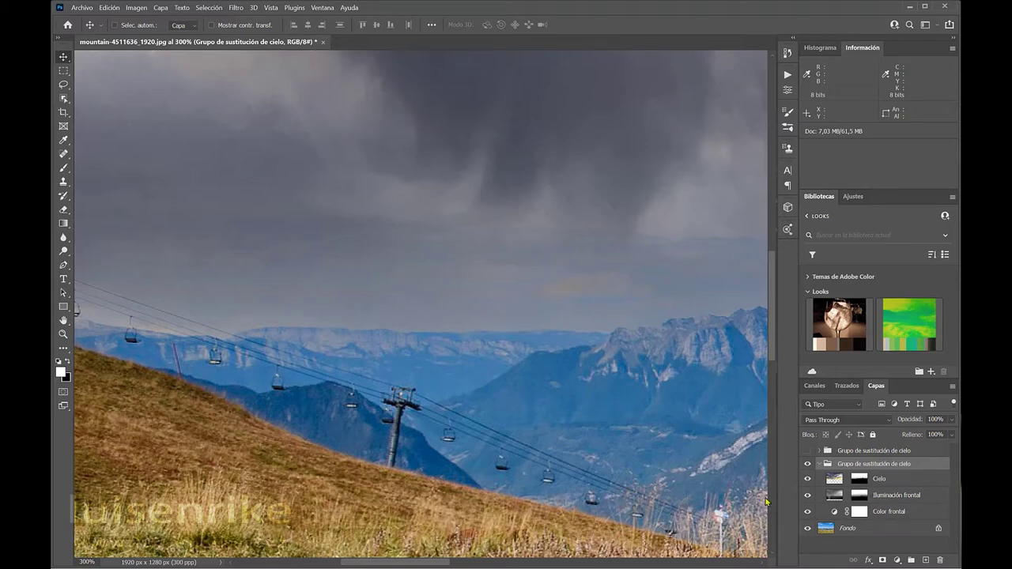
Step: Open the images IMG_3388 copia.jpg and Alambra.jpg from the Cielo folder
click(81, 8)
click(85, 30)
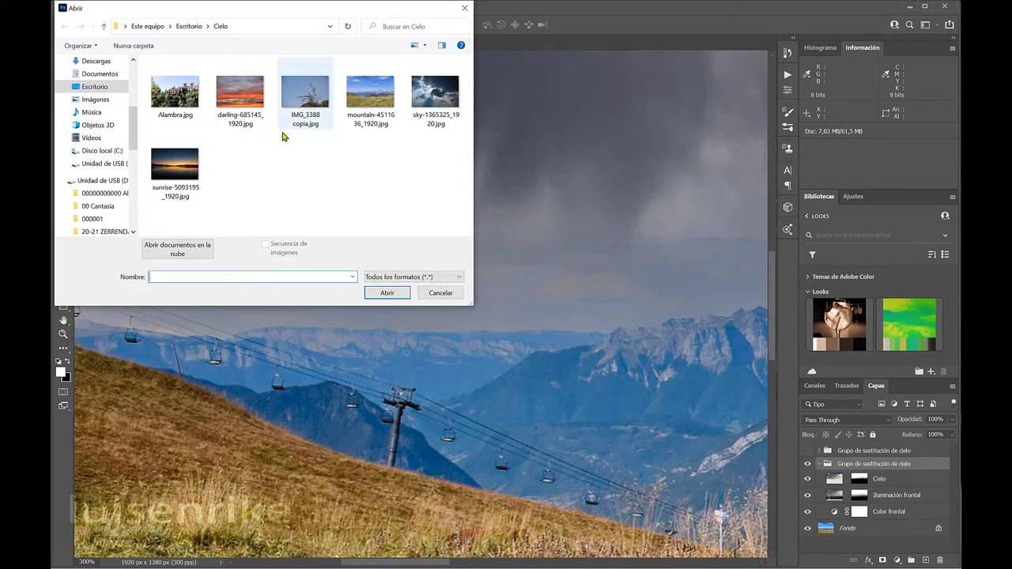
double_click(312, 99)
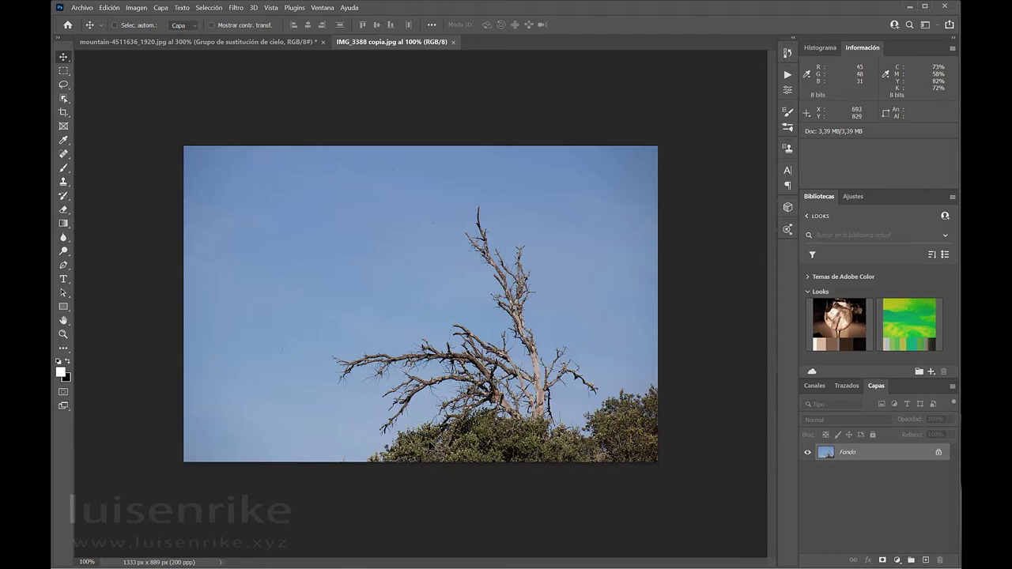
click(80, 8)
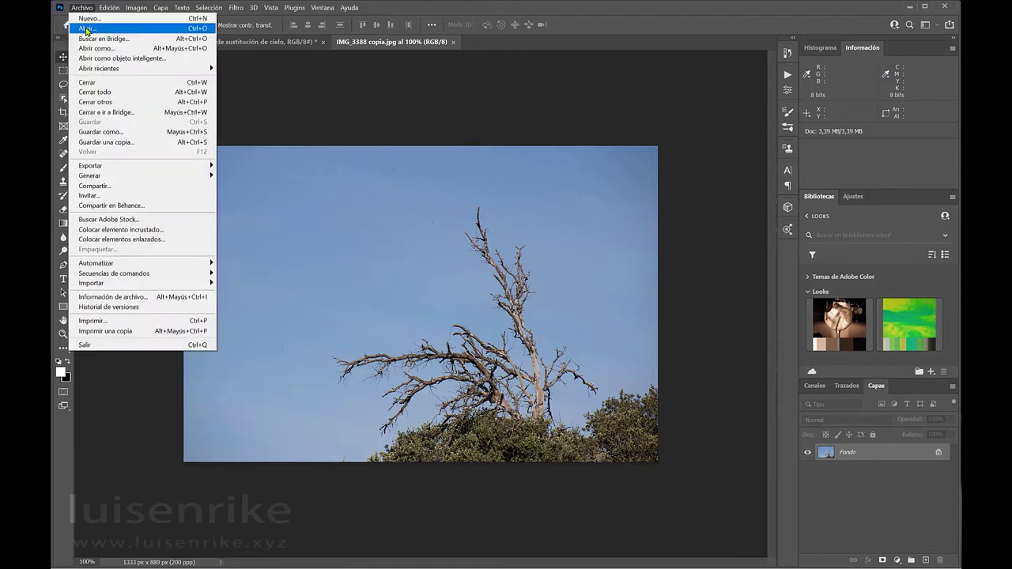
click(85, 27)
double_click(156, 96)
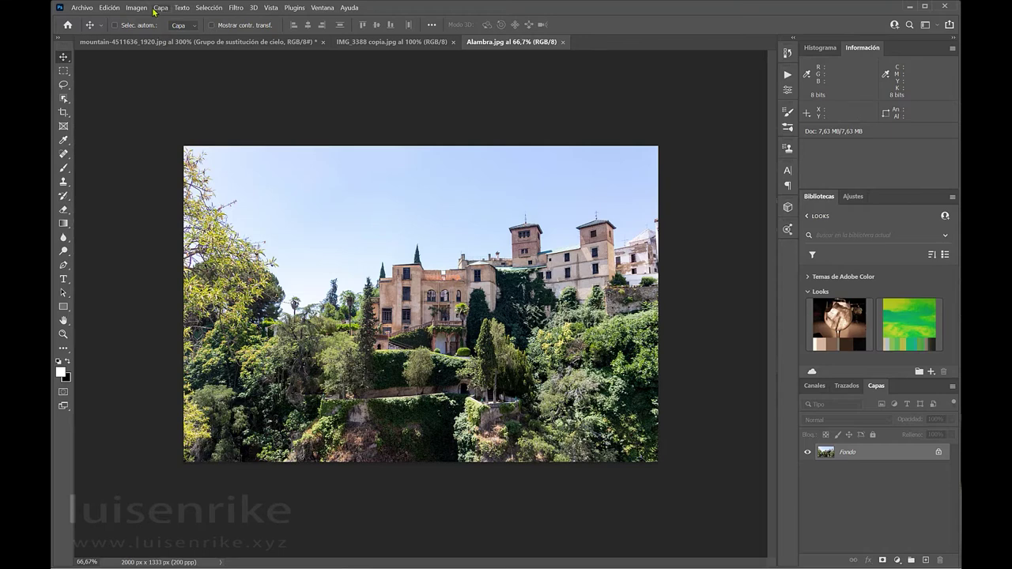
Step: Apply Sky Replacement to Alambra.jpg with the stormy Espectacular sky, keeping the default settings and outputting to new layers
click(109, 8)
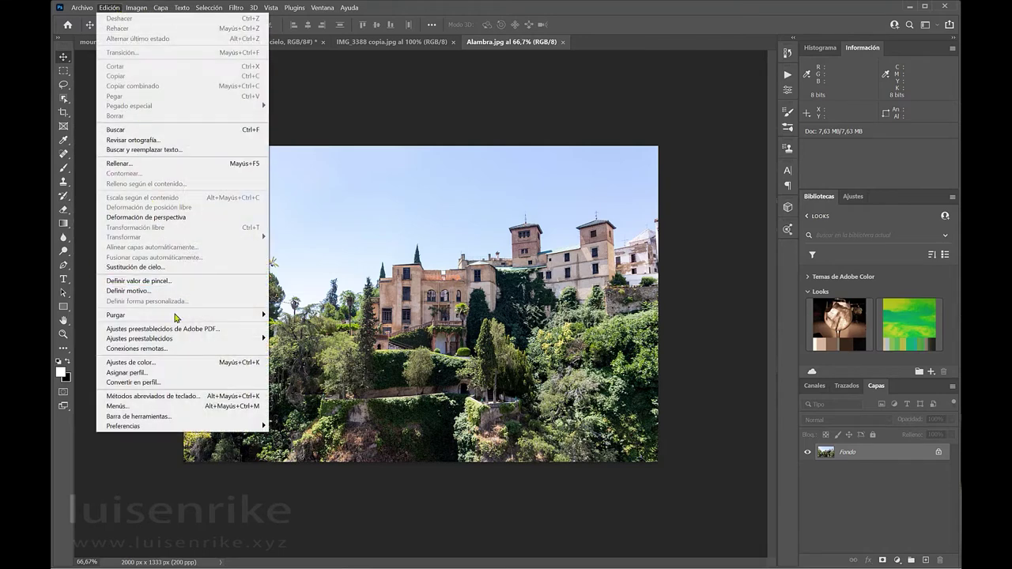
click(143, 268)
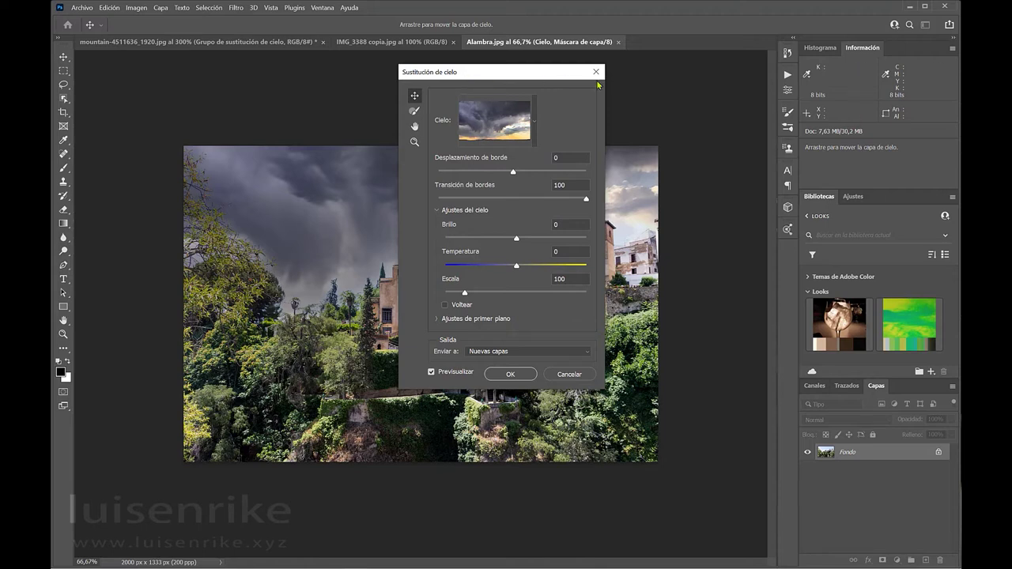
drag(465, 75, 655, 95)
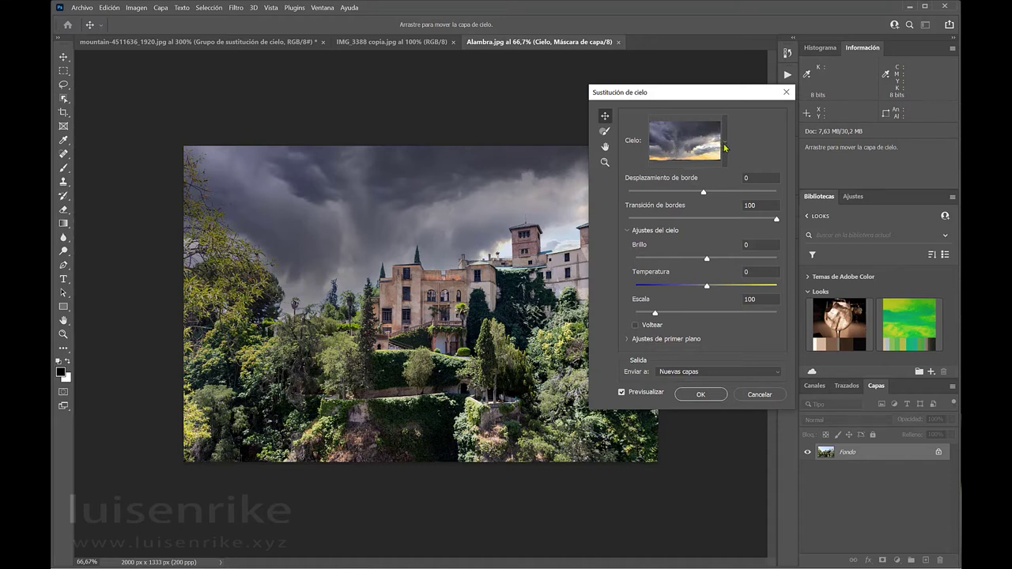
click(709, 399)
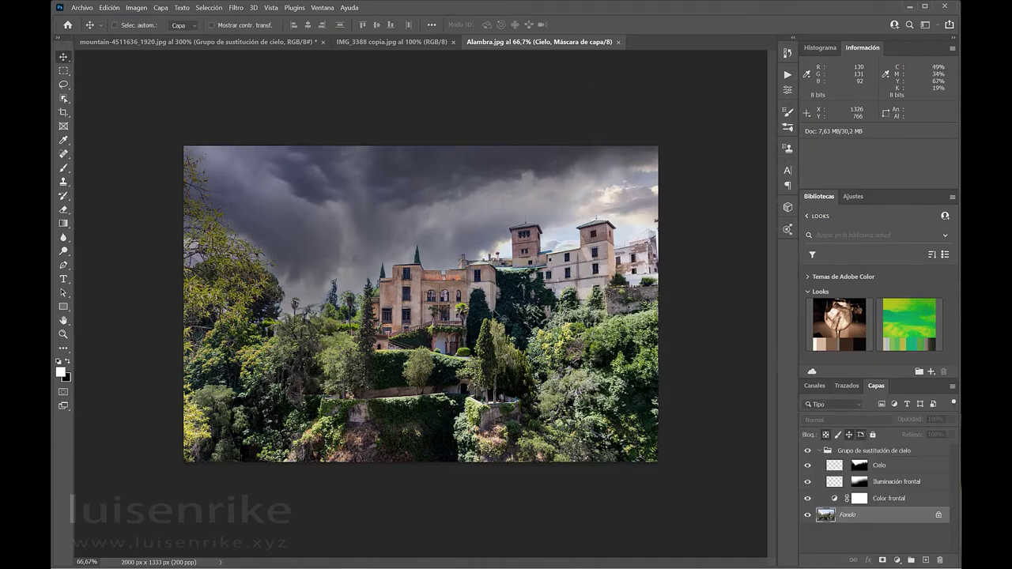
Step: Inspect the tree branches against the stormy sky at 300% by repeatedly switching its sky replacement group off and on
click(371, 265)
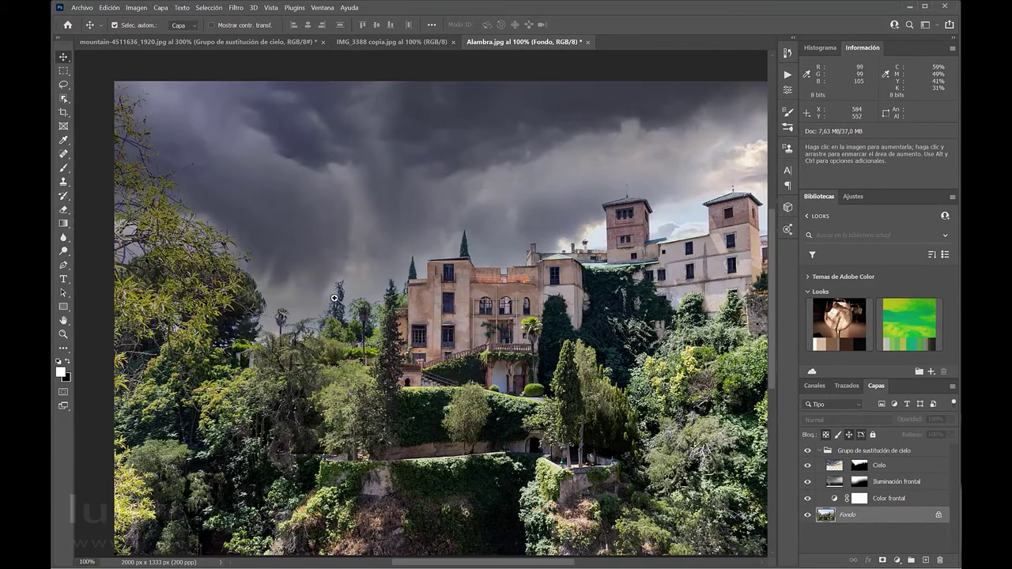
click(373, 269)
click(377, 271)
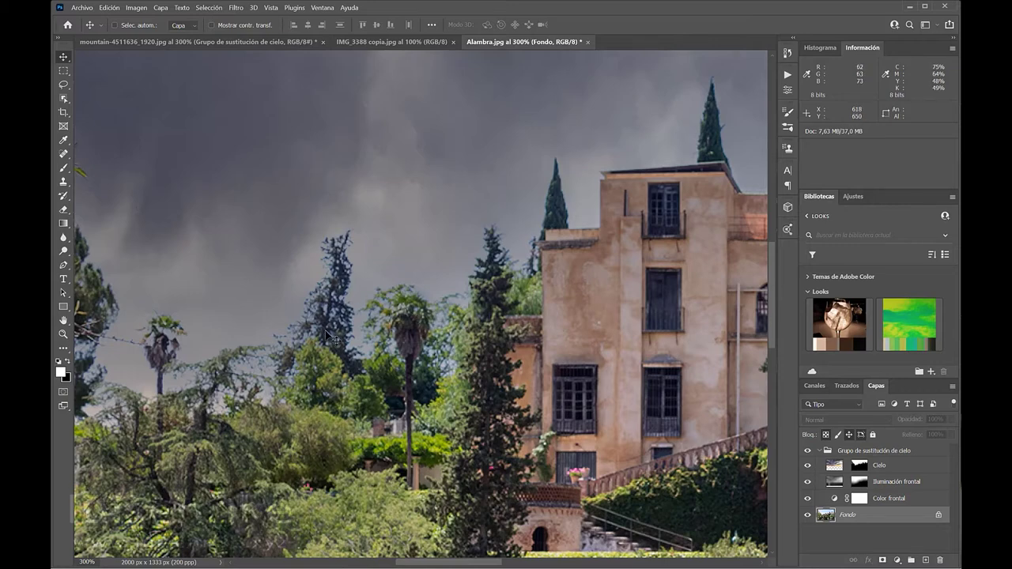
drag(190, 301, 718, 356)
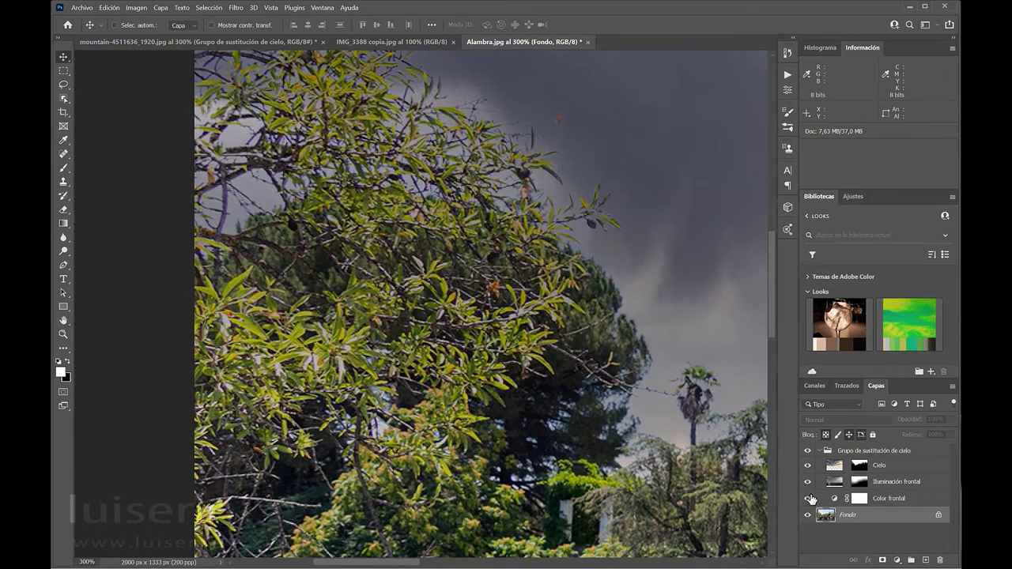
click(808, 451)
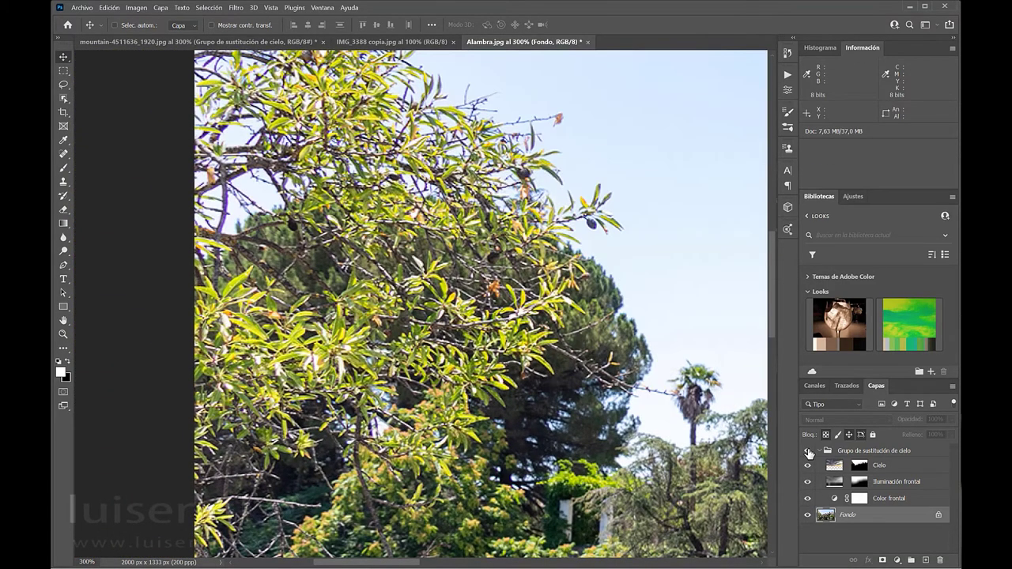
click(807, 452)
click(808, 452)
click(808, 452)
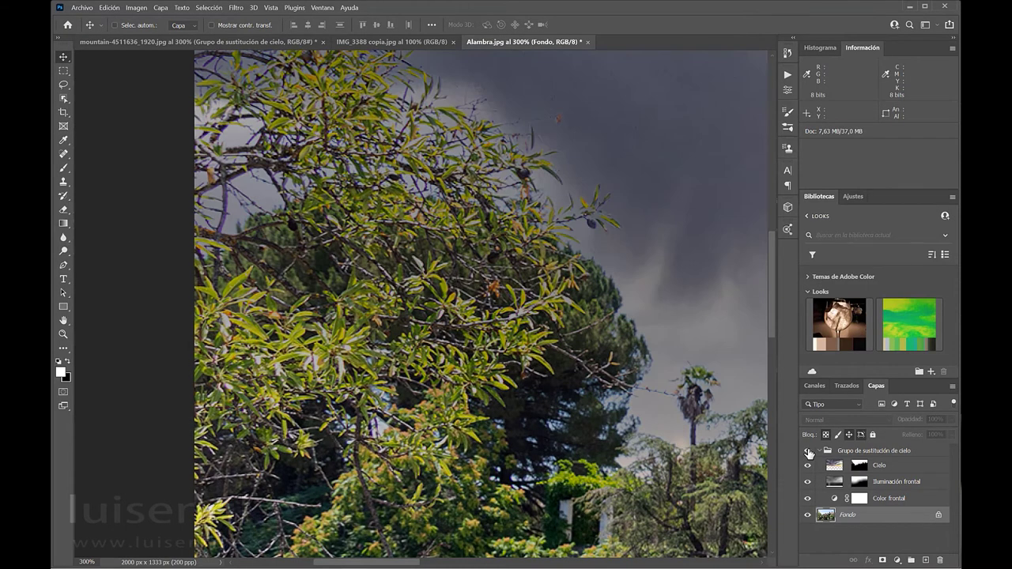
click(807, 452)
click(808, 452)
click(808, 454)
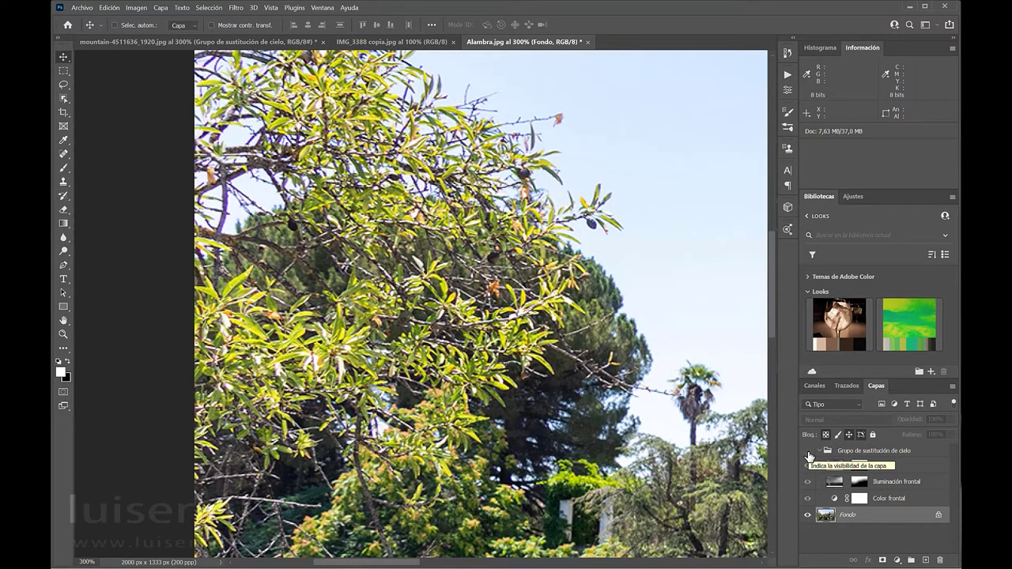
click(808, 454)
click(808, 454)
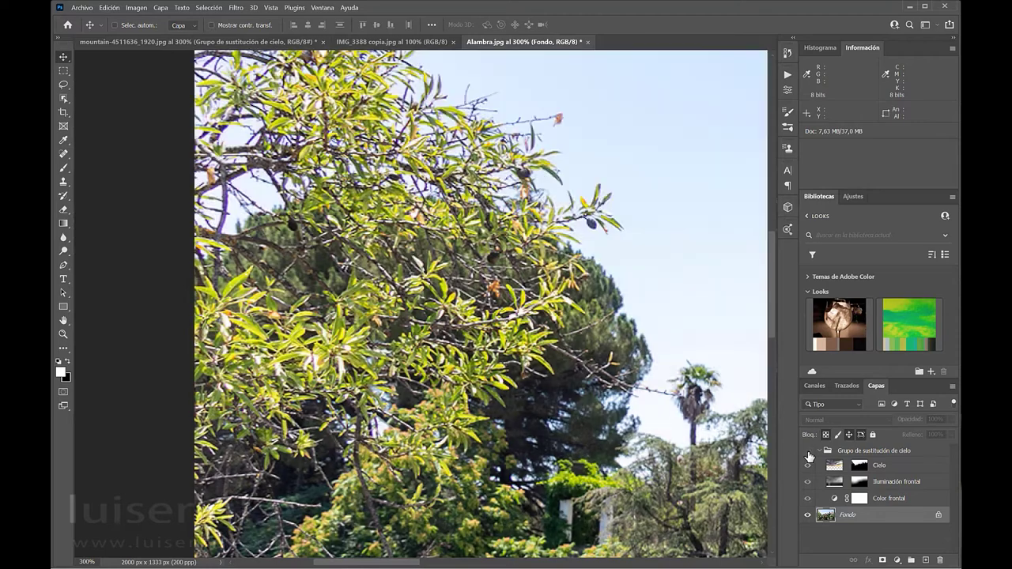
click(807, 454)
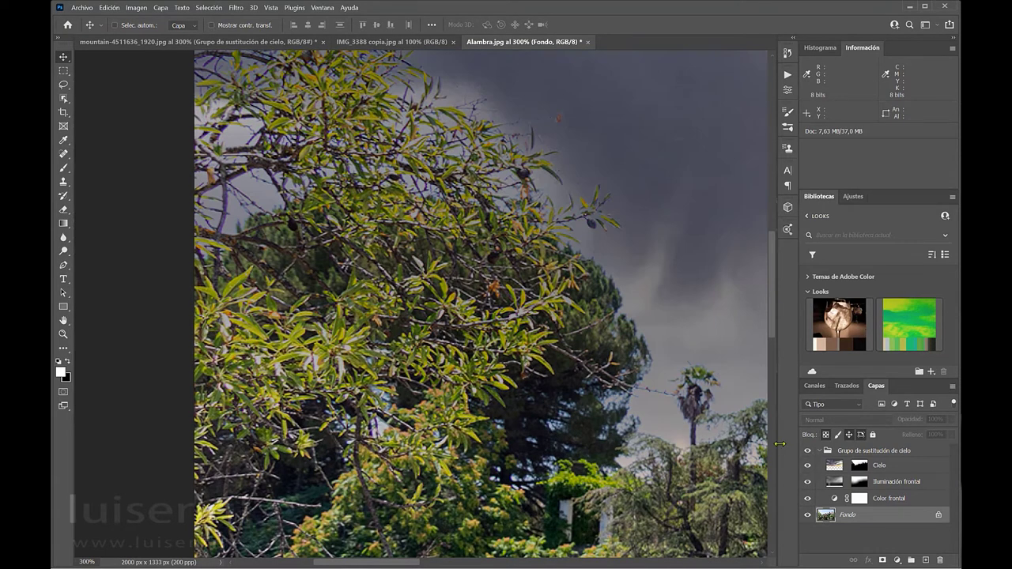
Step: Compare the whole image with and without the stormy sky, then leave its sky replacement group hidden and collapsed
key(ctrl+0)
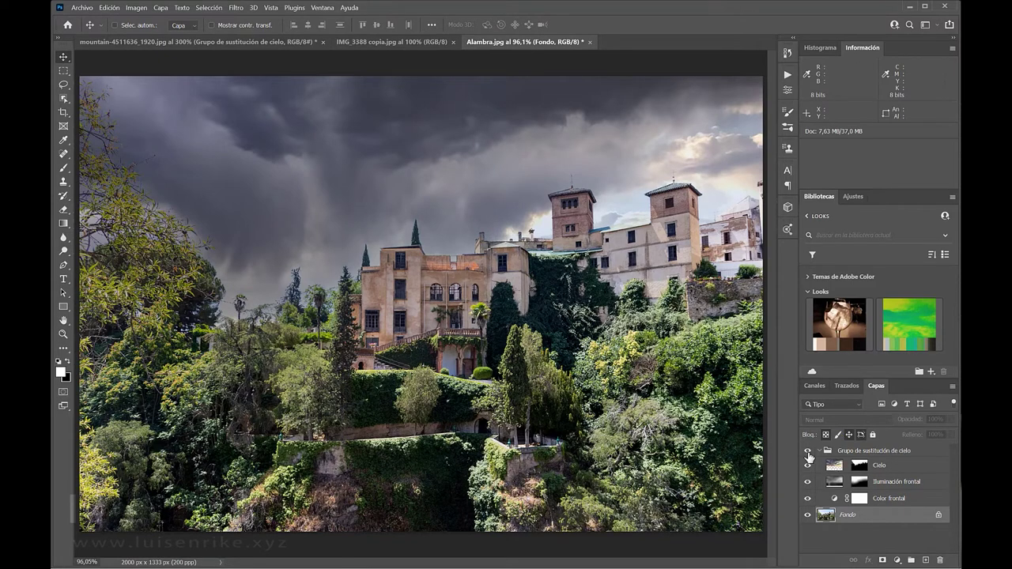
click(807, 452)
click(807, 451)
click(807, 452)
click(819, 451)
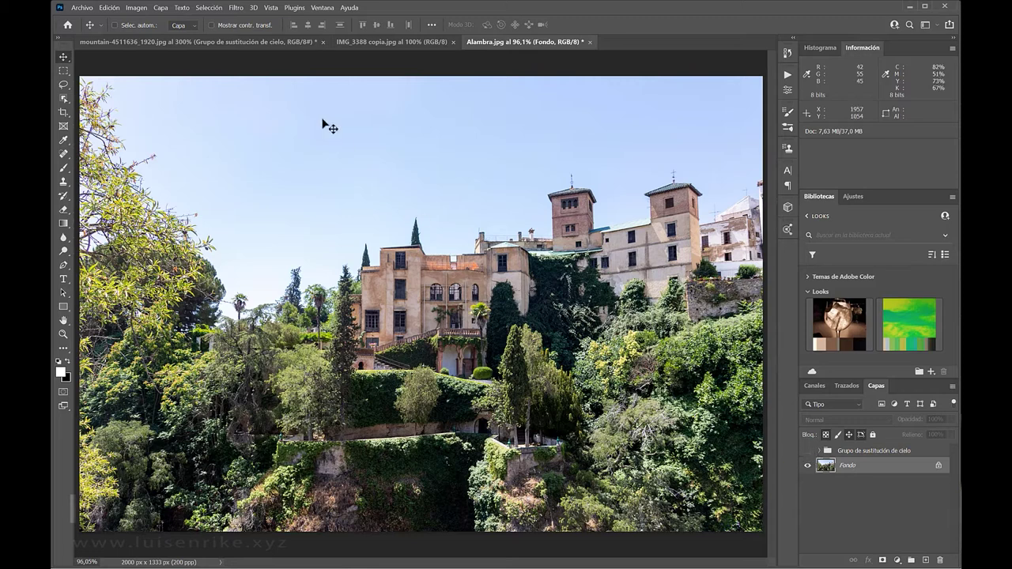
Step: Start another Sky Replacement on the background and choose the Cielos azules preset with small scattered white clouds
click(112, 9)
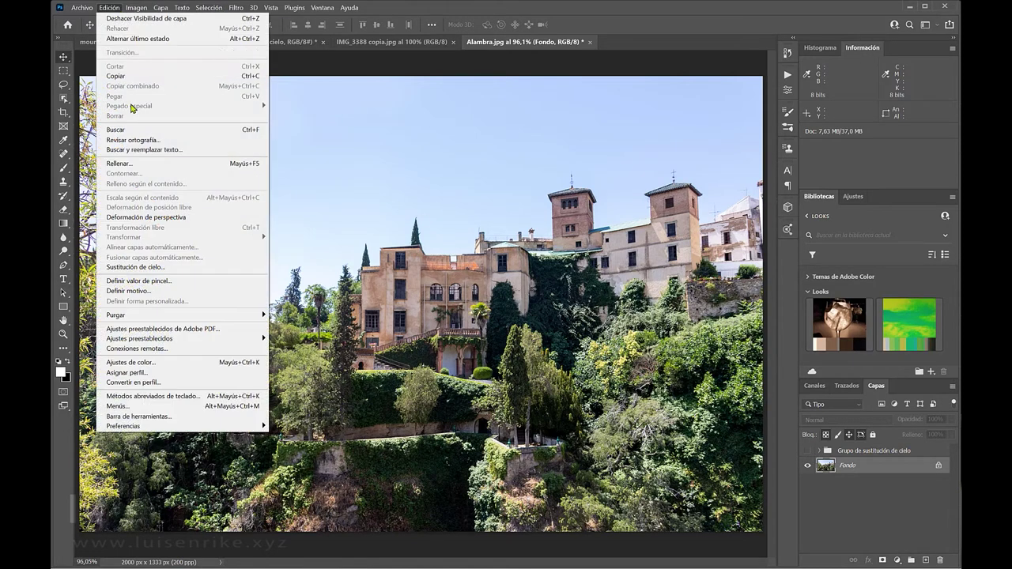
click(132, 270)
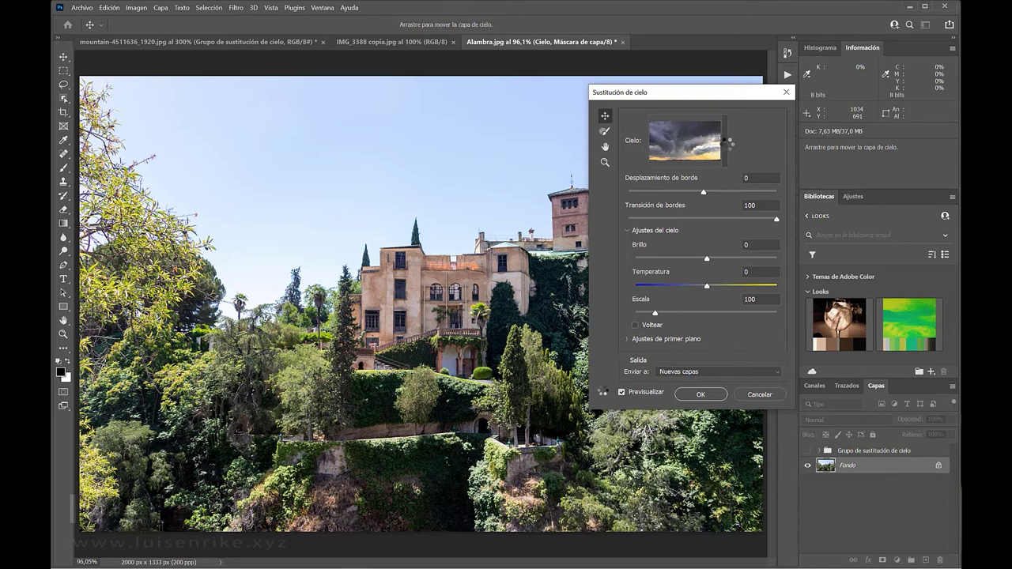
click(723, 147)
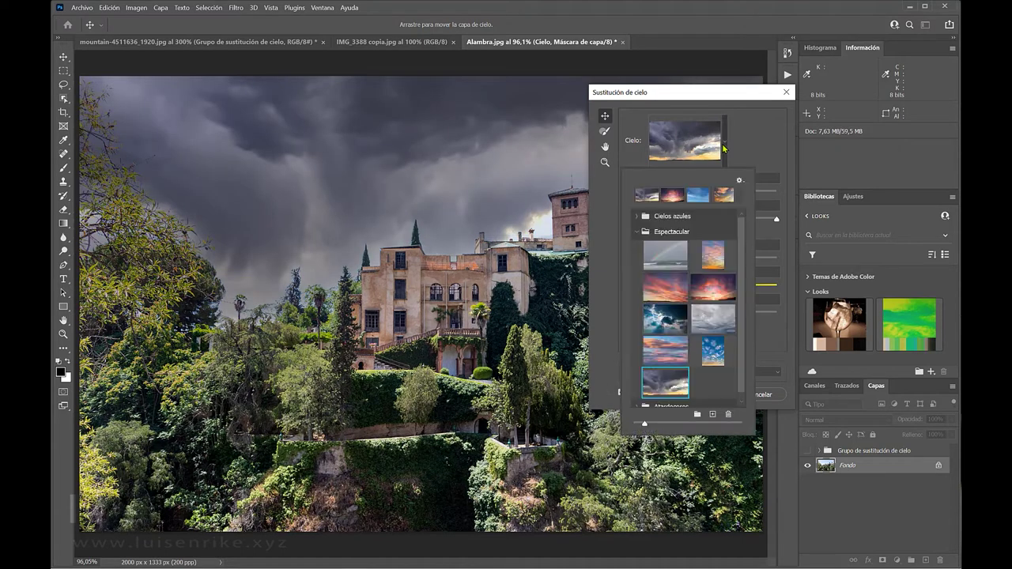
click(637, 217)
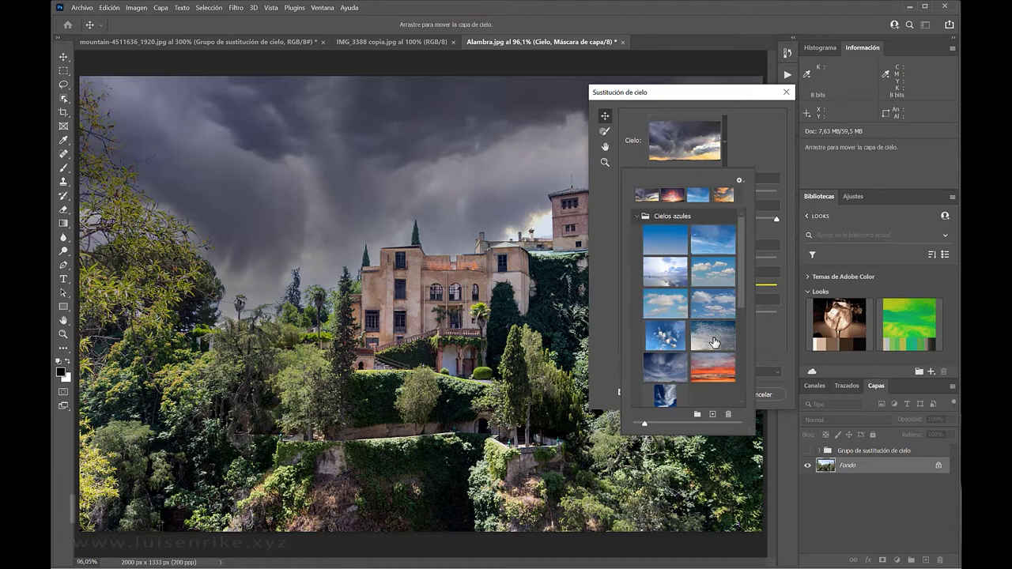
click(662, 333)
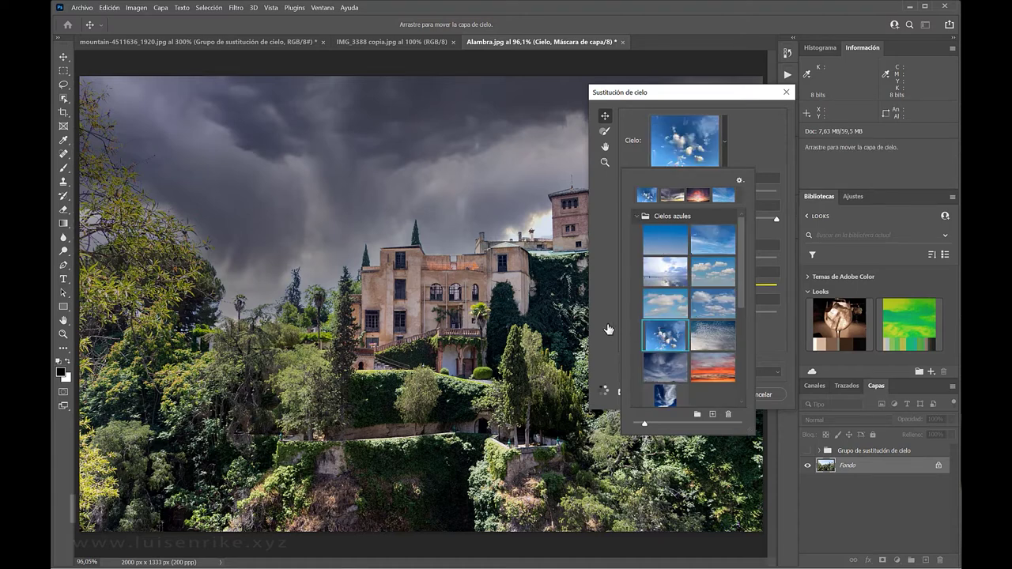
click(607, 326)
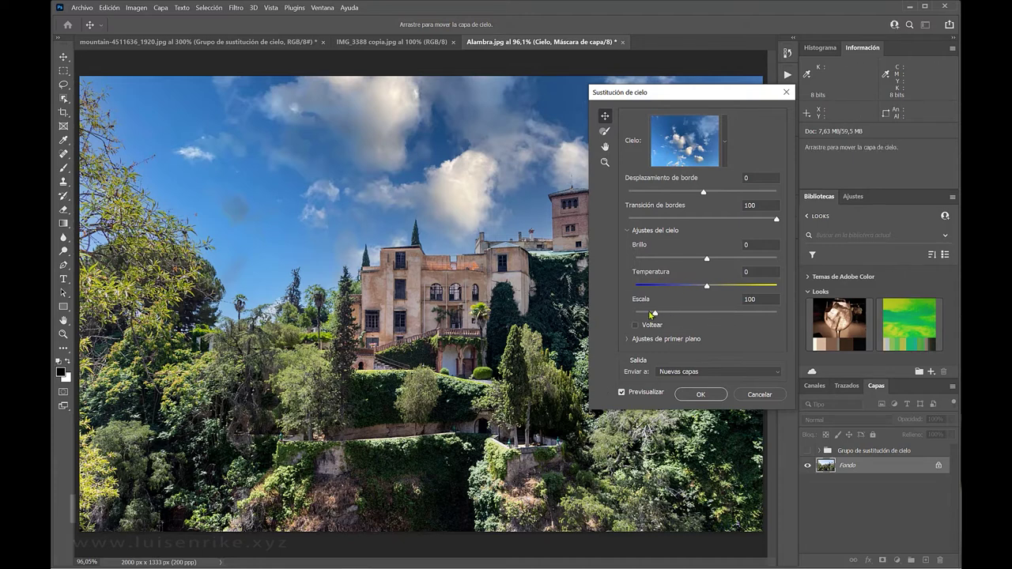
Step: Set the sky's scale to 86 and its edge shift to 22
mouse_move(656, 317)
mouse_down()
mouse_move(688, 317)
mouse_move(650, 316)
mouse_up()
drag(703, 193, 735, 193)
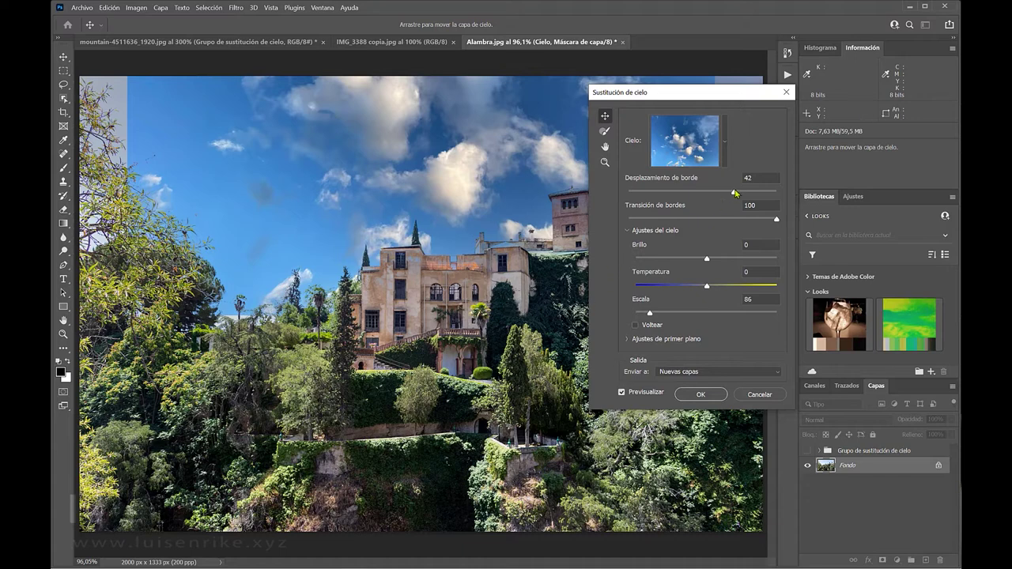
drag(735, 193, 697, 197)
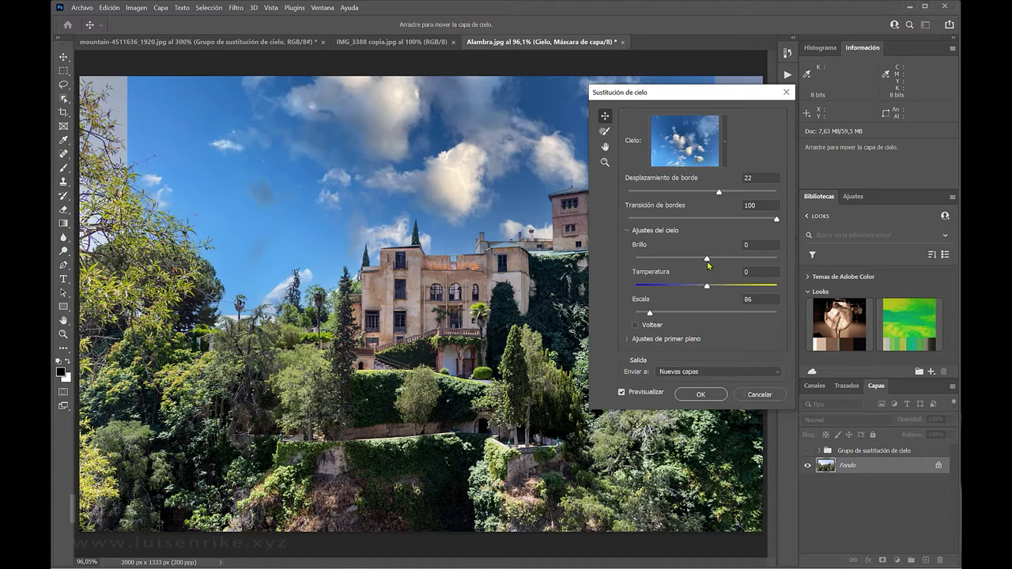
Step: Darken the sky to a brightness of -22 and set the edge fade to 68, keeping the temperature at 0
mouse_move(708, 264)
mouse_down()
mouse_move(731, 266)
mouse_move(669, 264)
mouse_move(692, 265)
mouse_up()
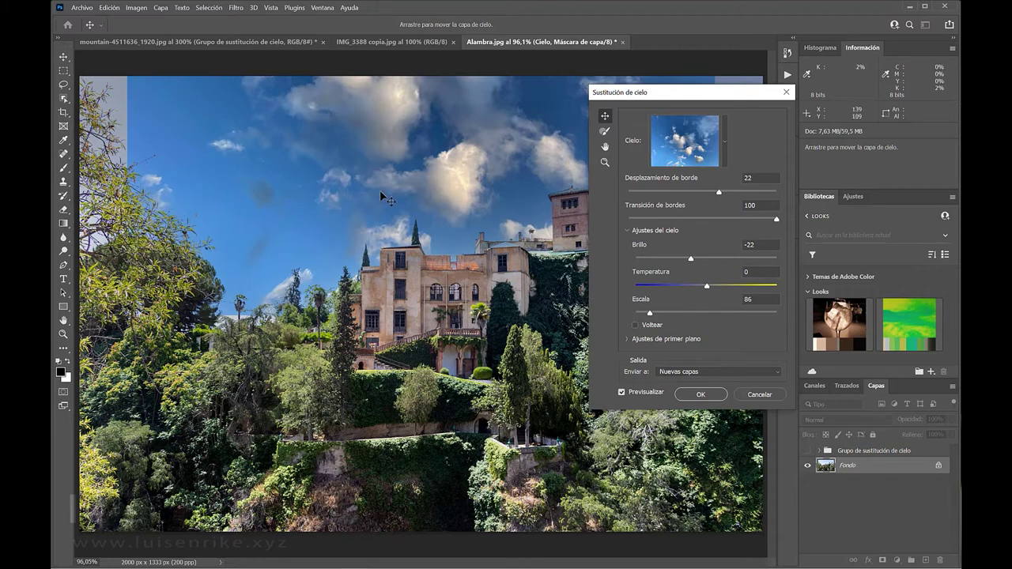
drag(775, 223, 728, 224)
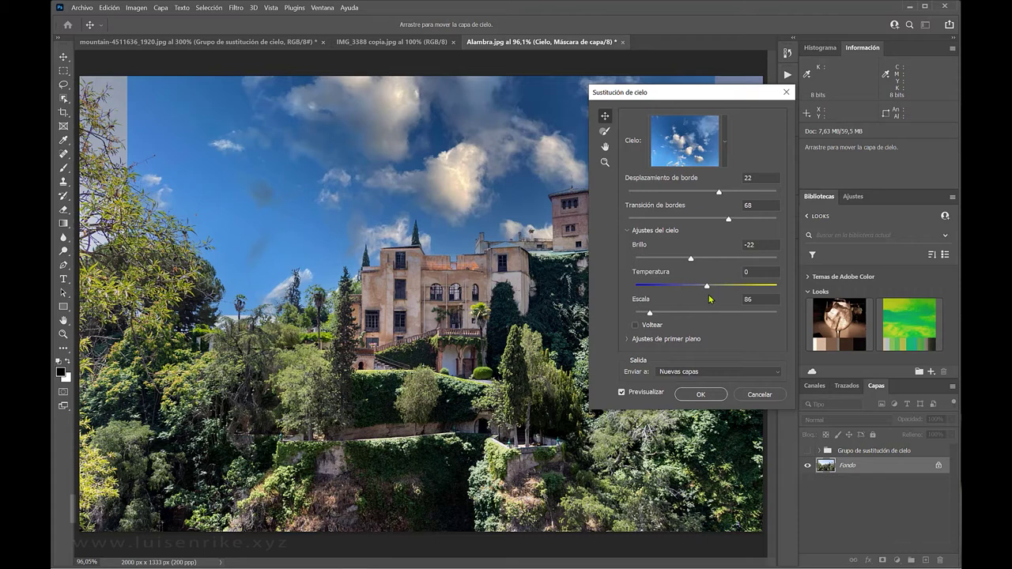
mouse_move(708, 289)
mouse_down()
mouse_move(673, 292)
mouse_move(751, 291)
mouse_move(707, 295)
mouse_up()
Step: Enlarge the sky to a scale of 206 and apply the replacement as new layers
drag(650, 313, 710, 315)
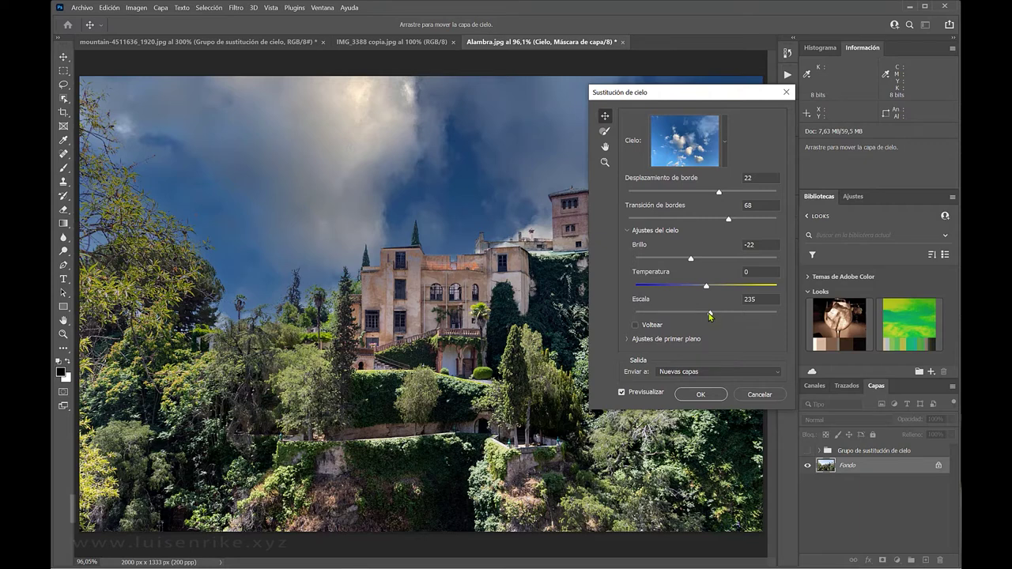
drag(709, 314, 698, 316)
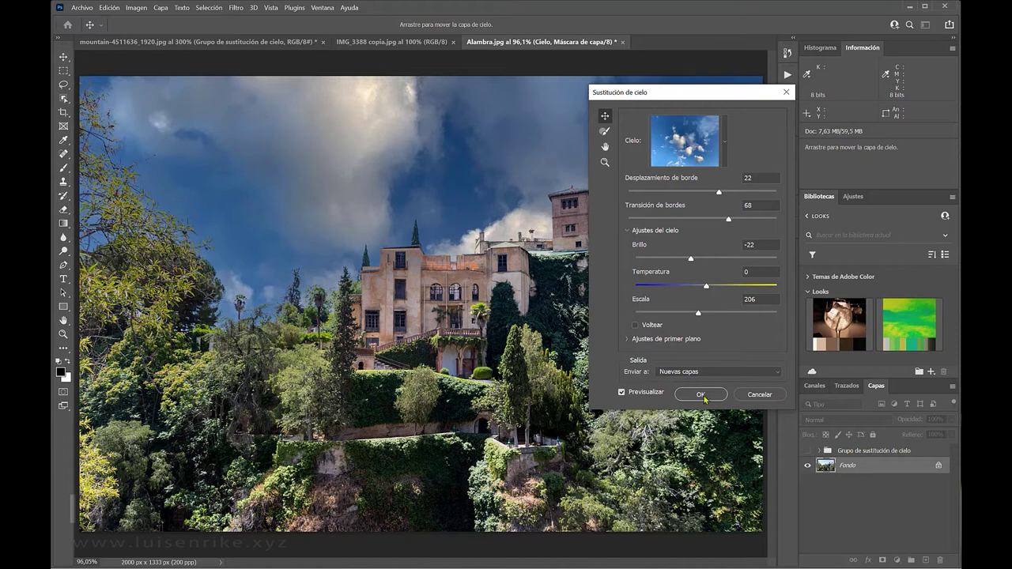
click(700, 394)
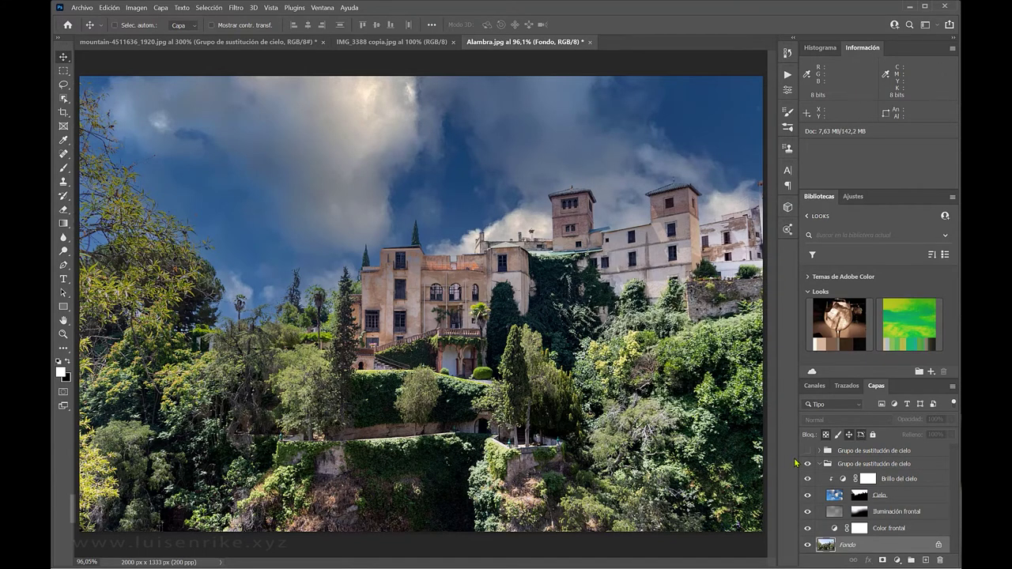
Step: Compare the blue cloudy sky with the original in the whole image and around the trees at 200% by toggling its group
click(807, 464)
click(806, 465)
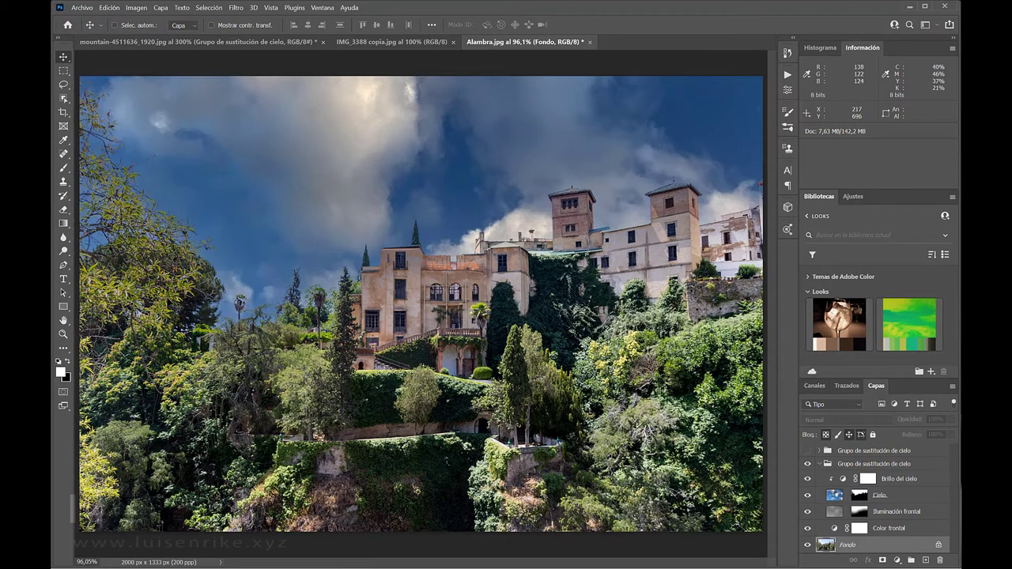
ctrl+click(160, 236)
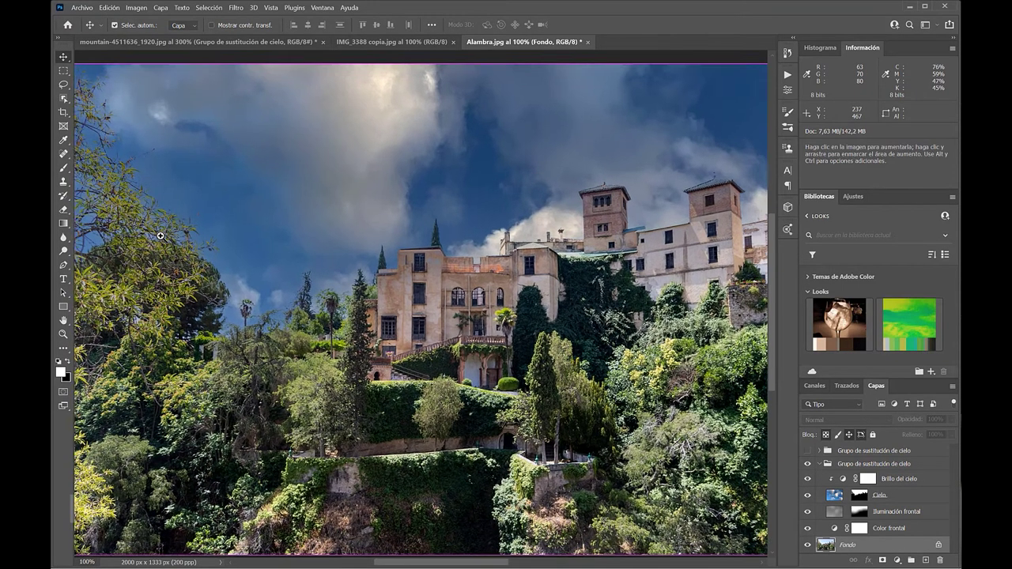
ctrl+click(159, 236)
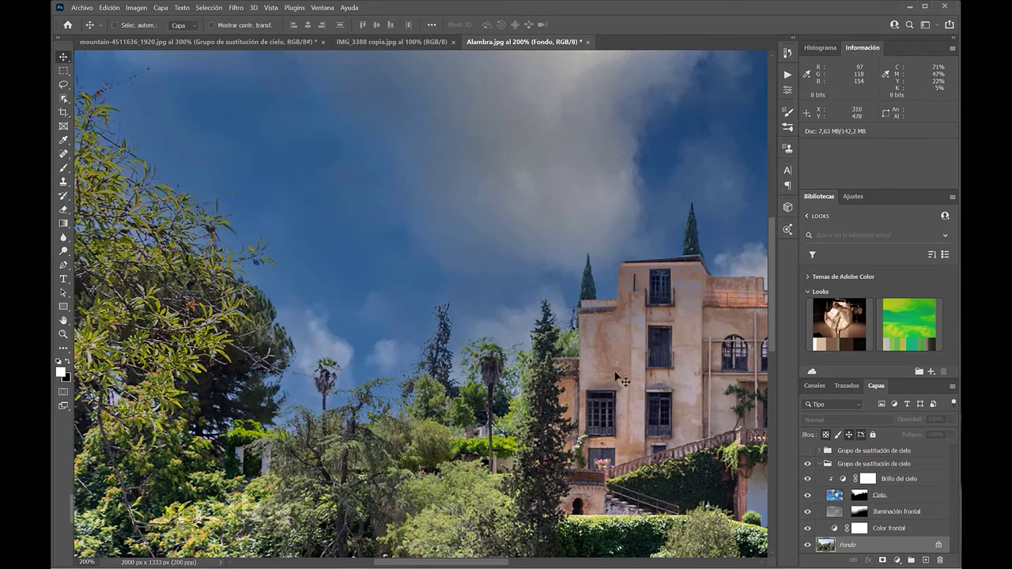
click(806, 466)
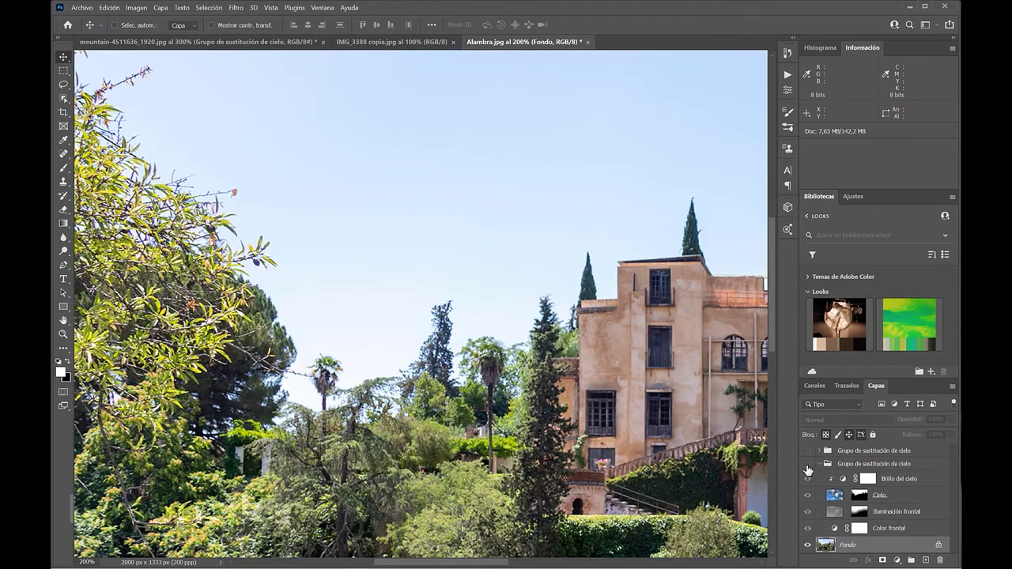
click(807, 466)
click(806, 466)
click(807, 467)
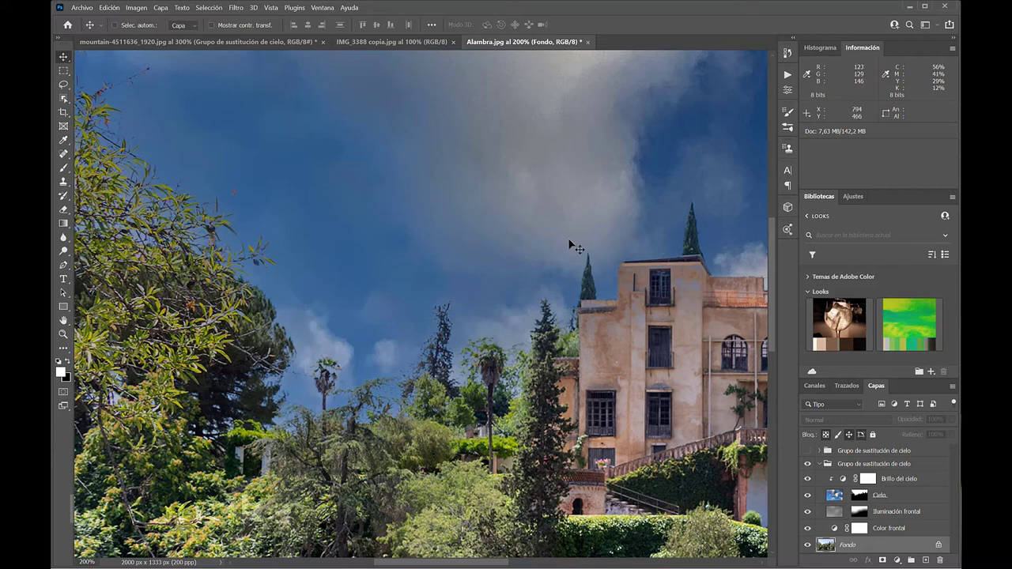
Step: Check the building's roofline and tower against the blue cloudy sky by toggling its group's visibility
drag(578, 226, 282, 266)
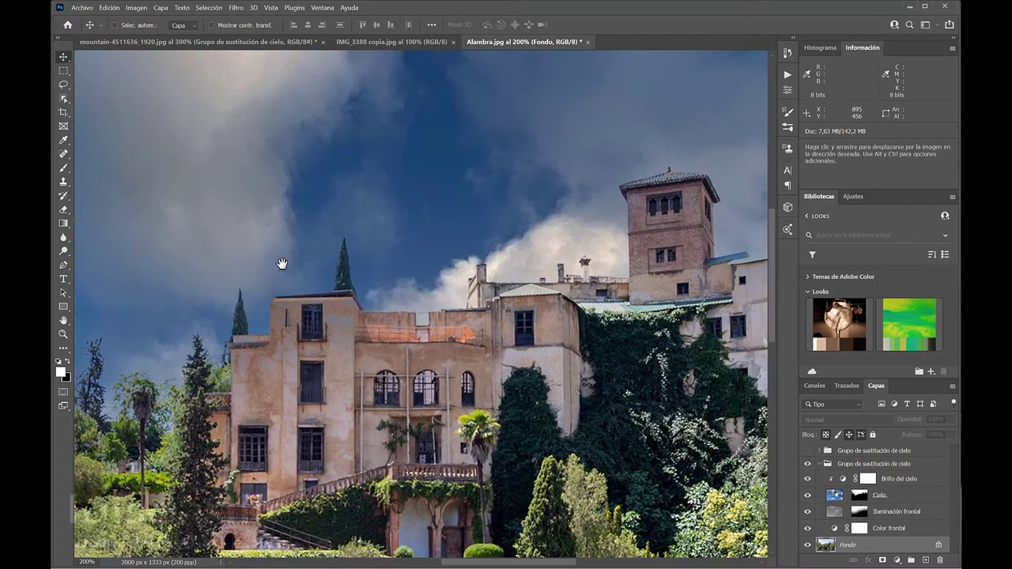
click(807, 464)
click(807, 466)
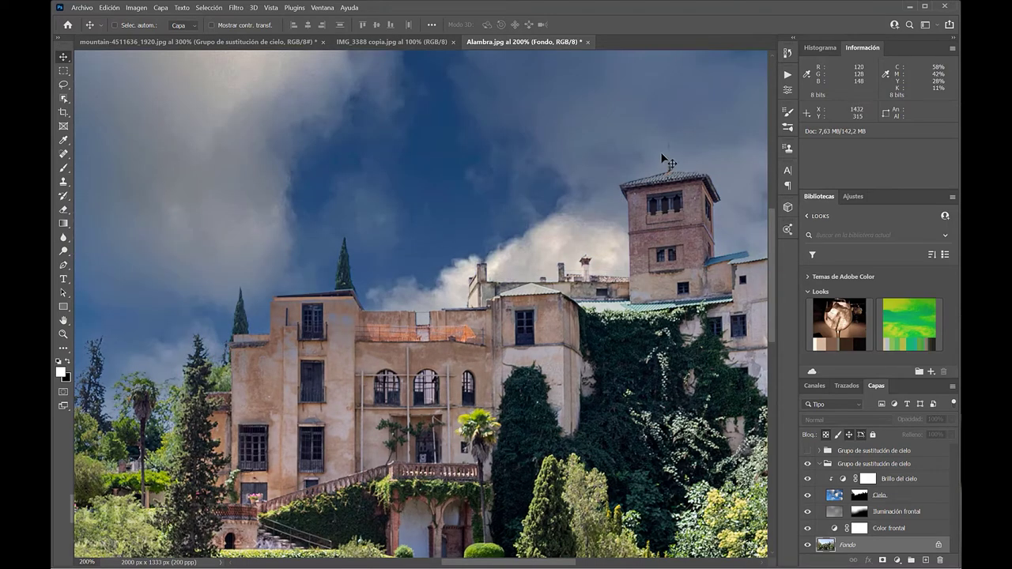
click(807, 467)
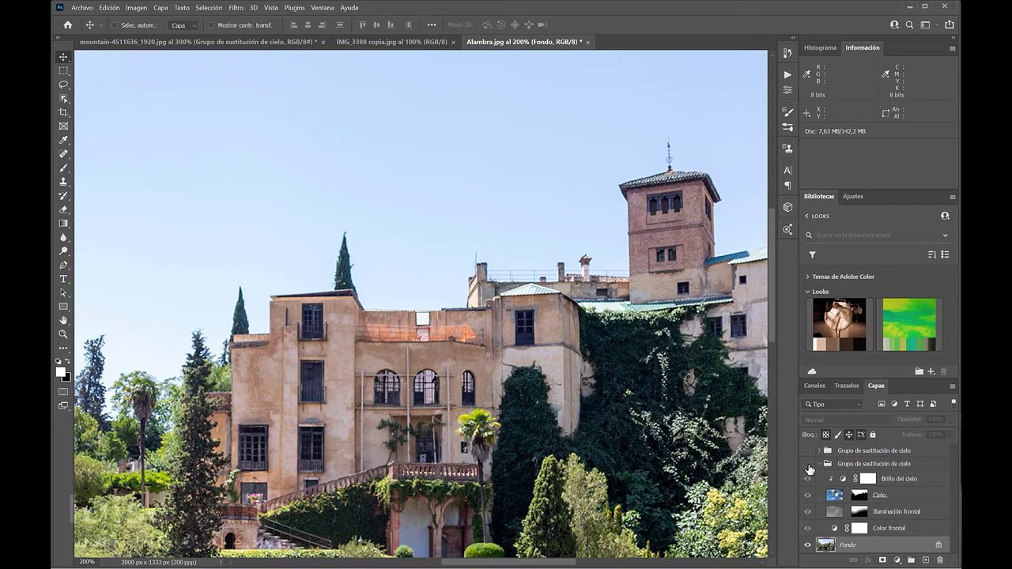
Step: Compare the blue cloudy sky with the original behind the ivy-covered facade and both brick towers by toggling its group's visibility
click(808, 466)
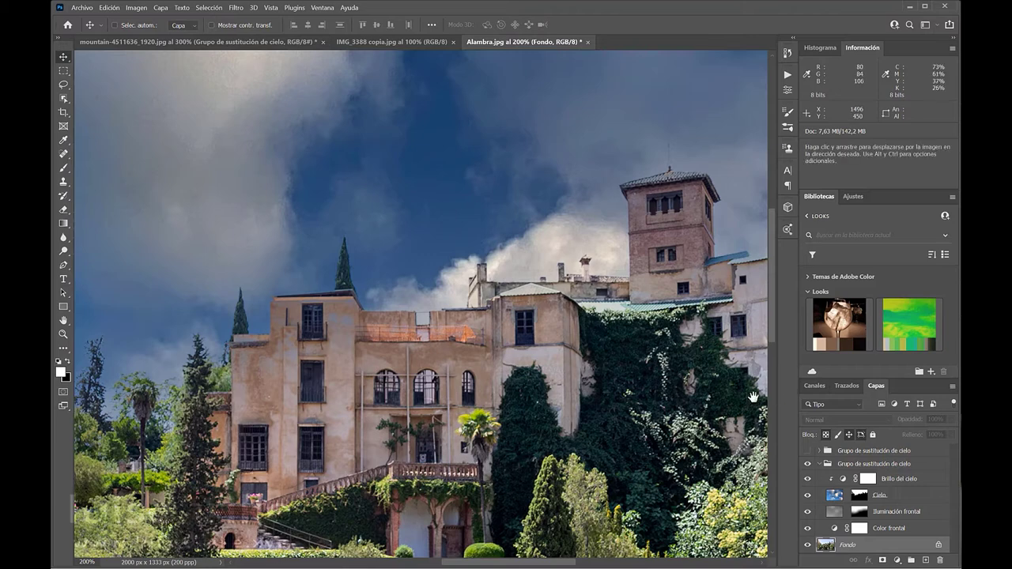
click(806, 467)
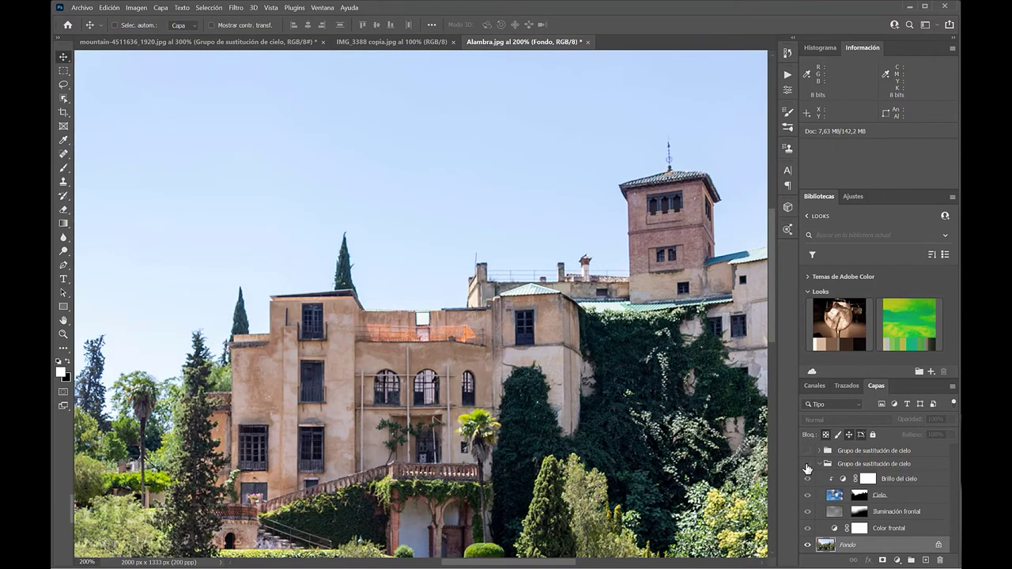
click(807, 468)
click(806, 468)
click(806, 468)
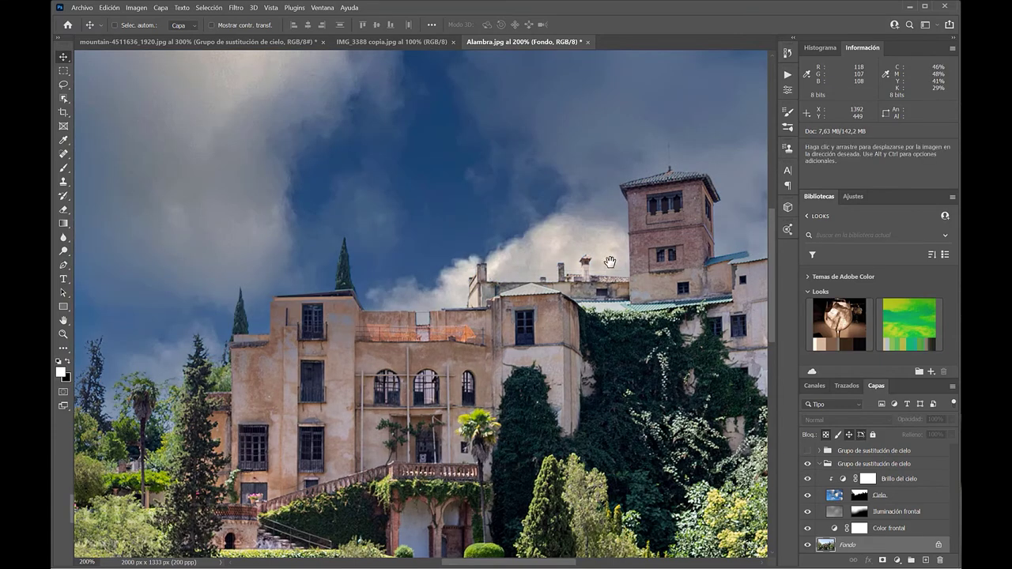
drag(610, 262, 276, 262)
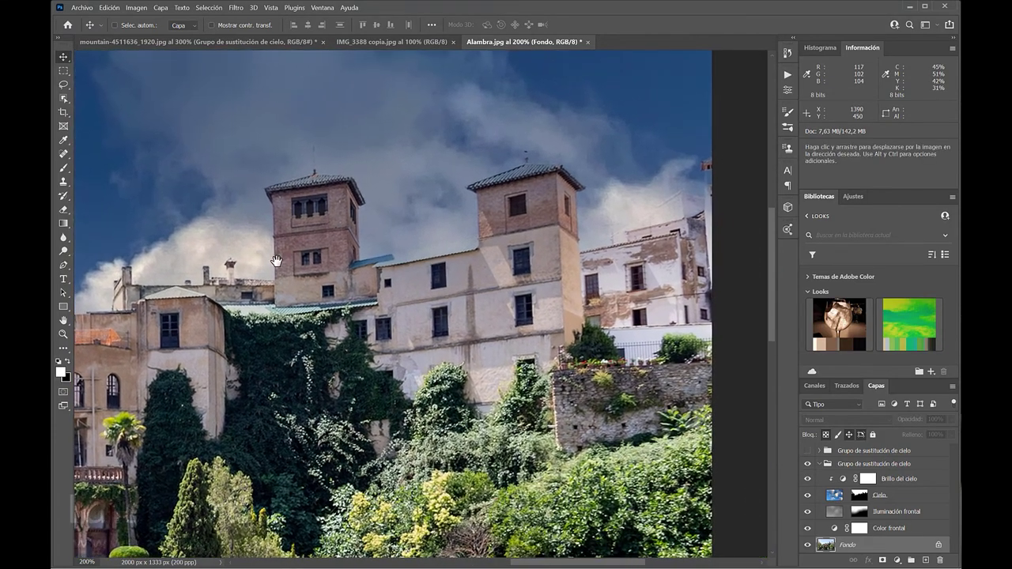
click(806, 468)
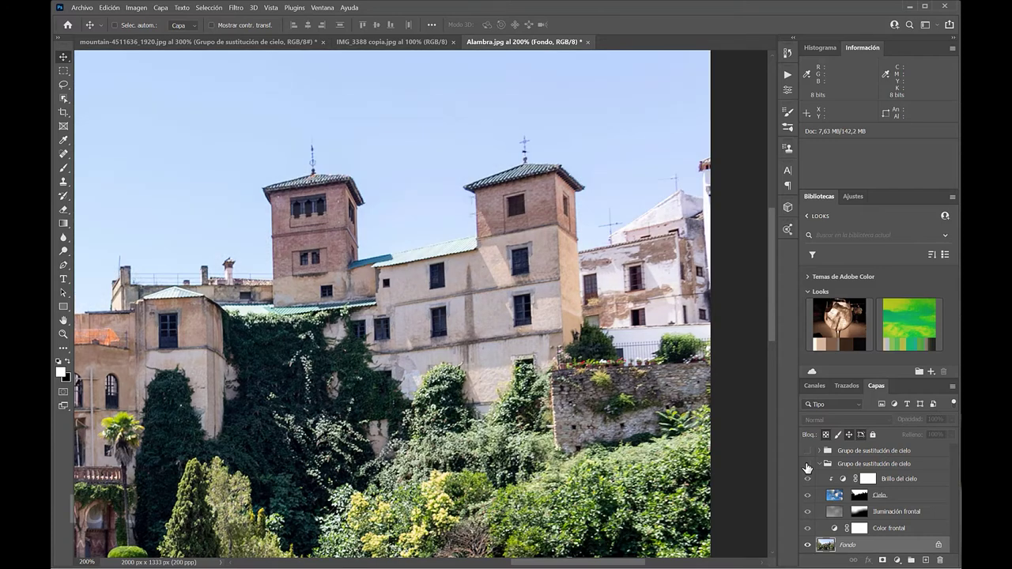
click(806, 467)
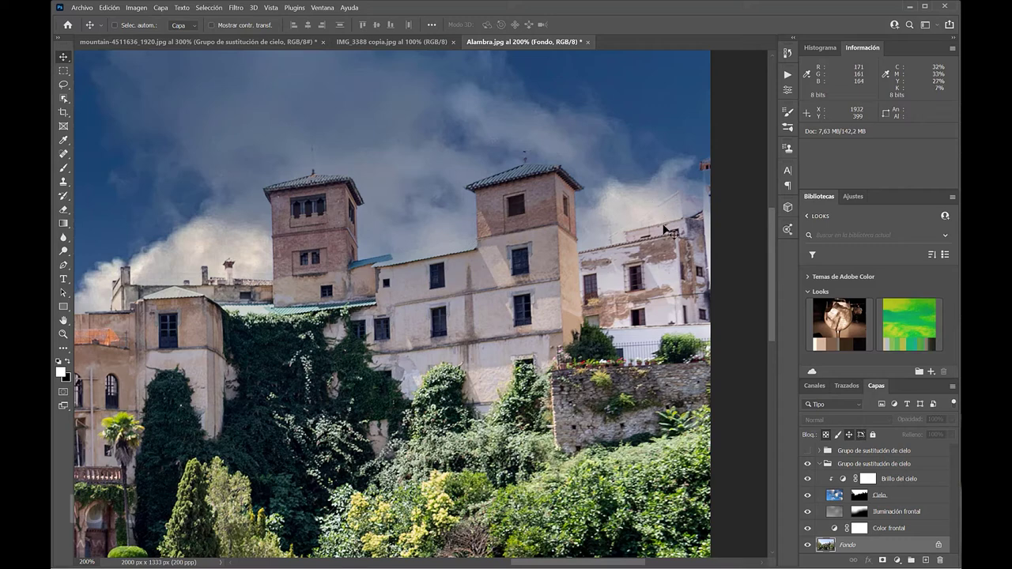
Step: Switch to the dead tree photo IMG_3388 copia.jpg and start Sky Replacement on it
click(383, 42)
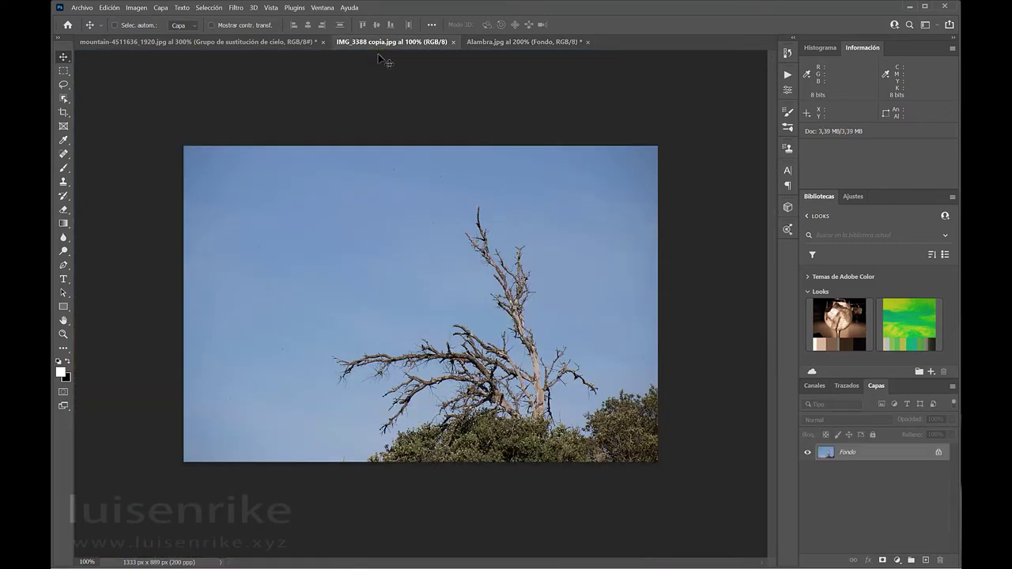
click(109, 8)
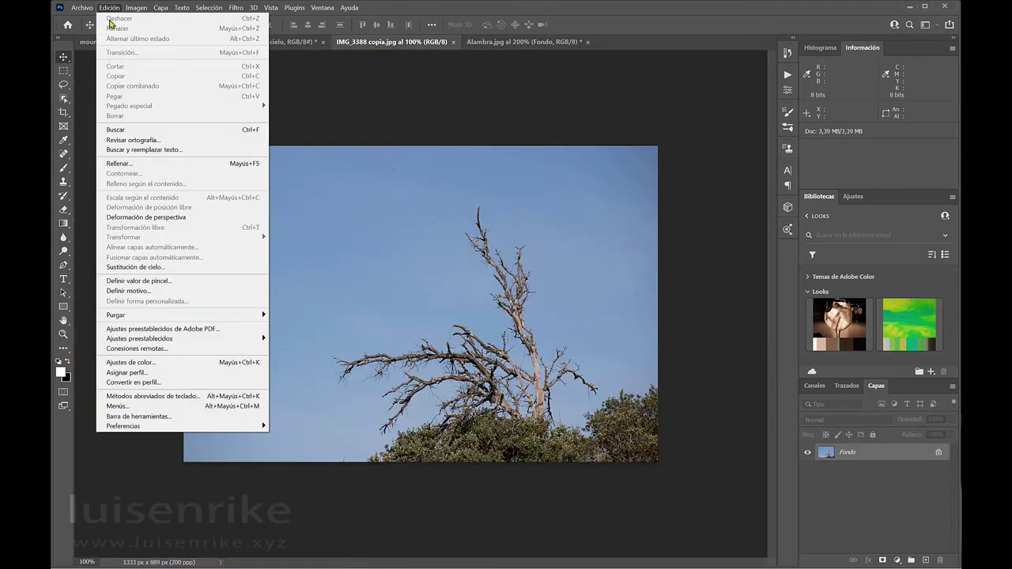
click(185, 268)
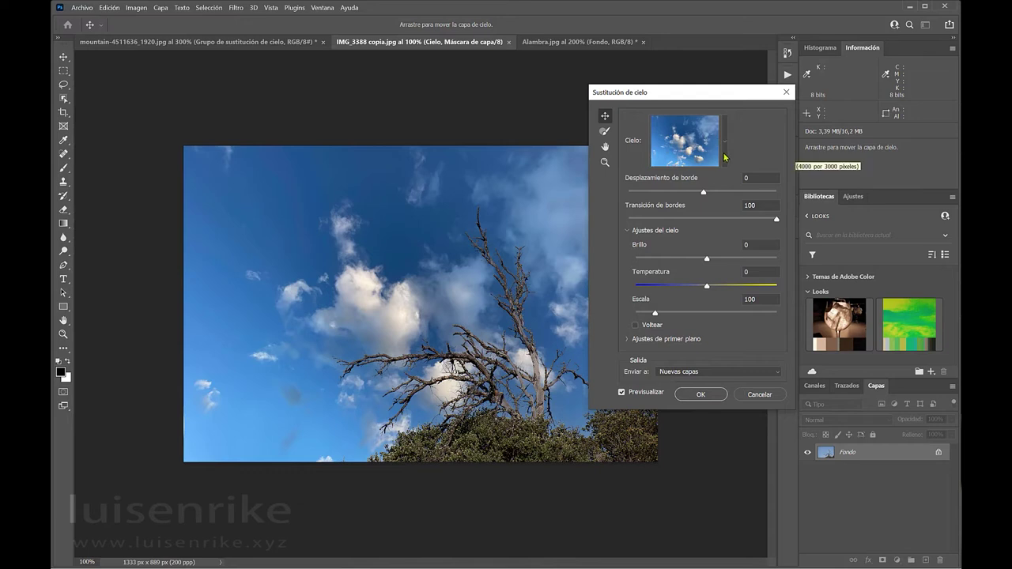
Step: Choose the sunset sky with orange clouds from the Atardeceres presets and apply the replacement as new layers
click(725, 142)
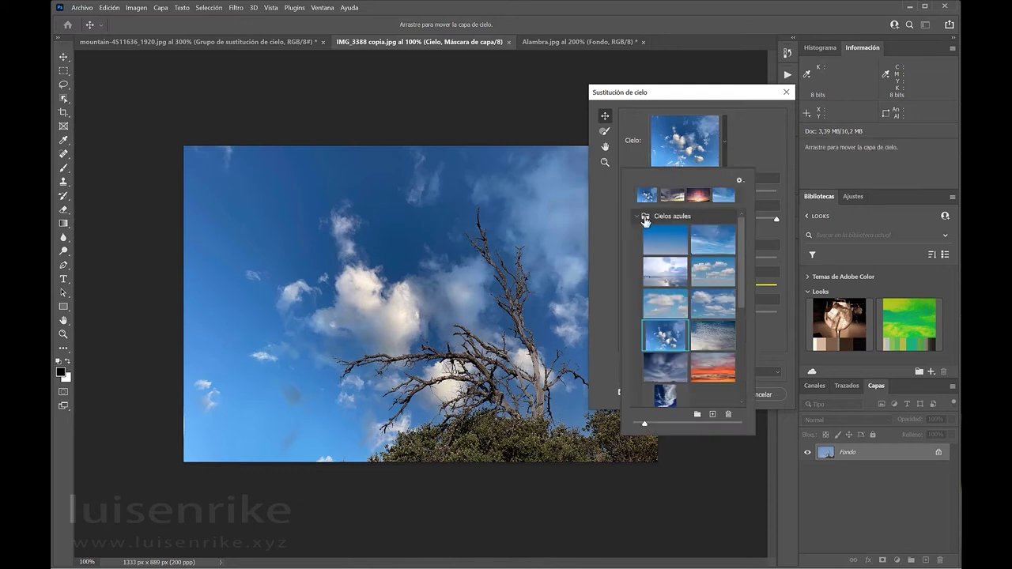
click(636, 217)
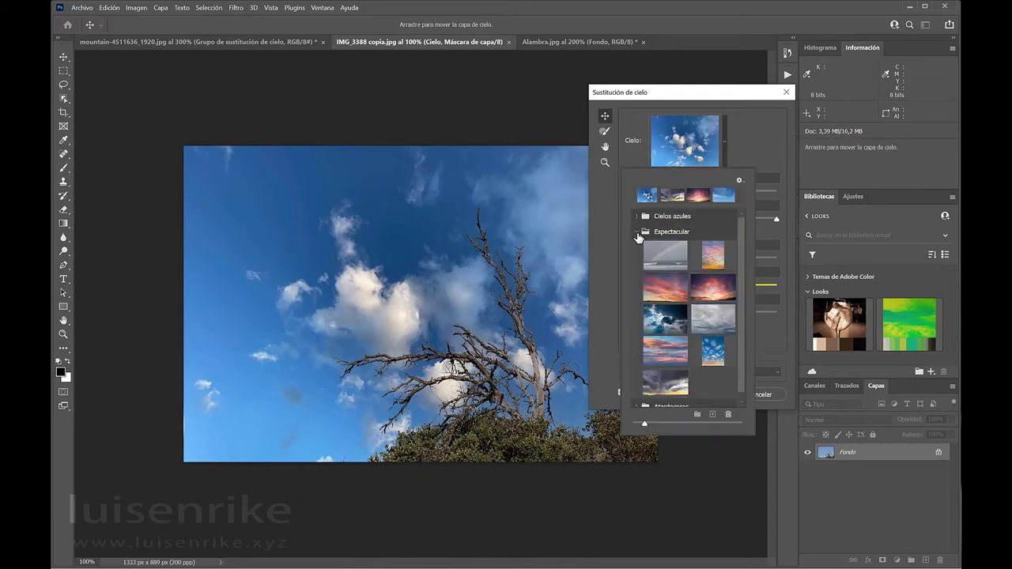
click(637, 232)
click(637, 248)
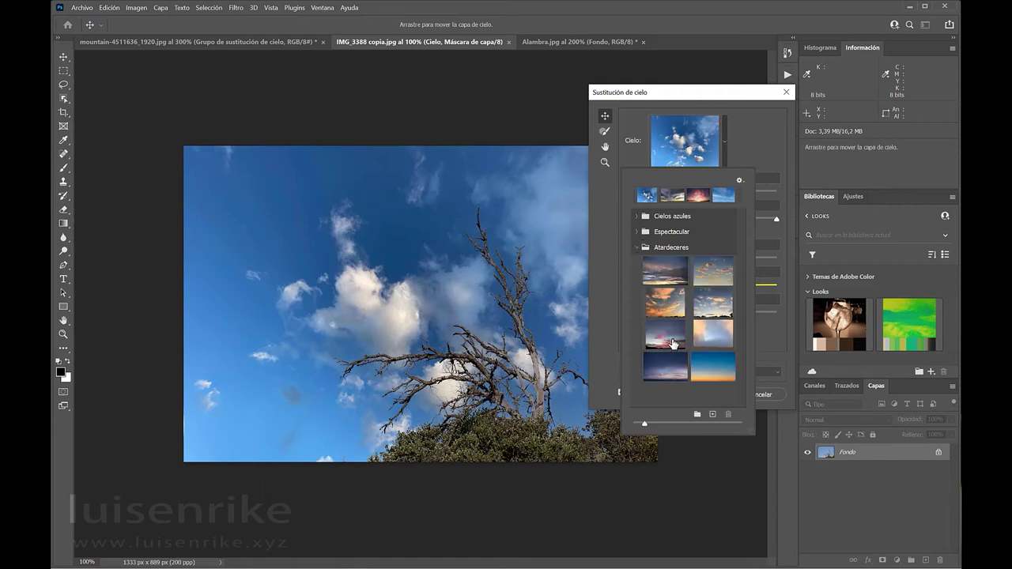
click(666, 304)
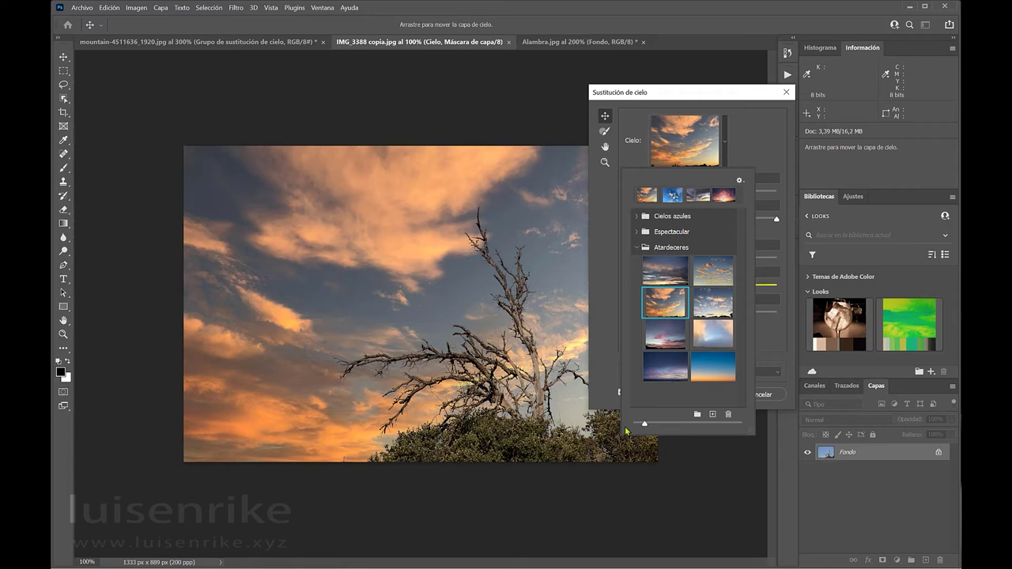
click(605, 313)
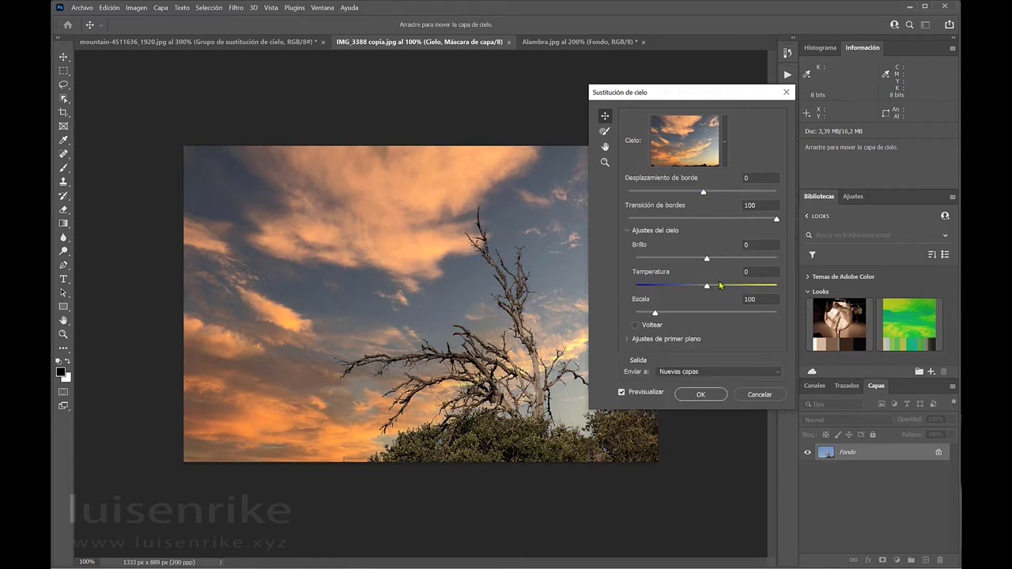
click(699, 395)
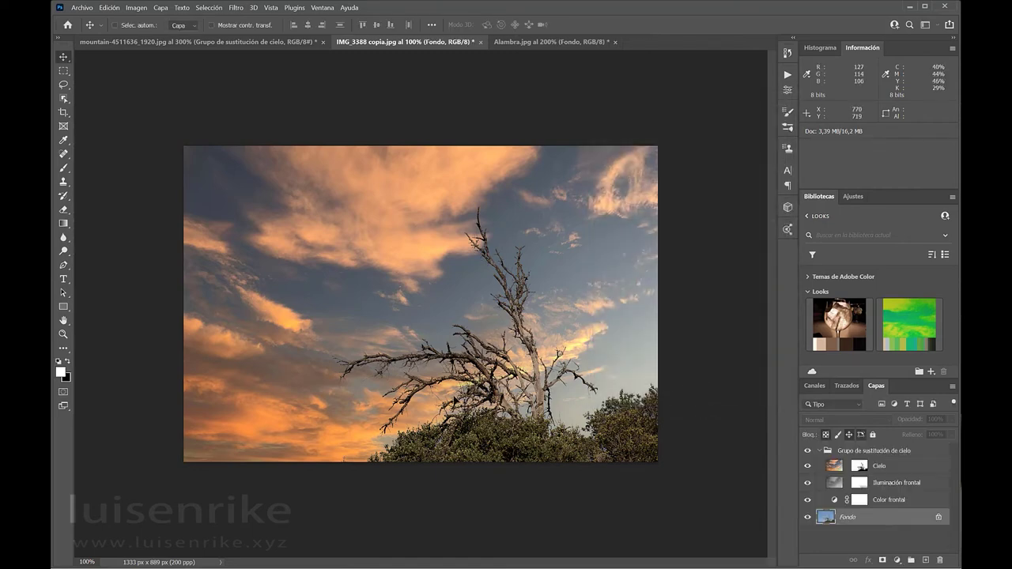
Step: Compare the sunset sky with the original around the dead tree's long branches at 300% by toggling the sky replacement group
key(z)
click(438, 424)
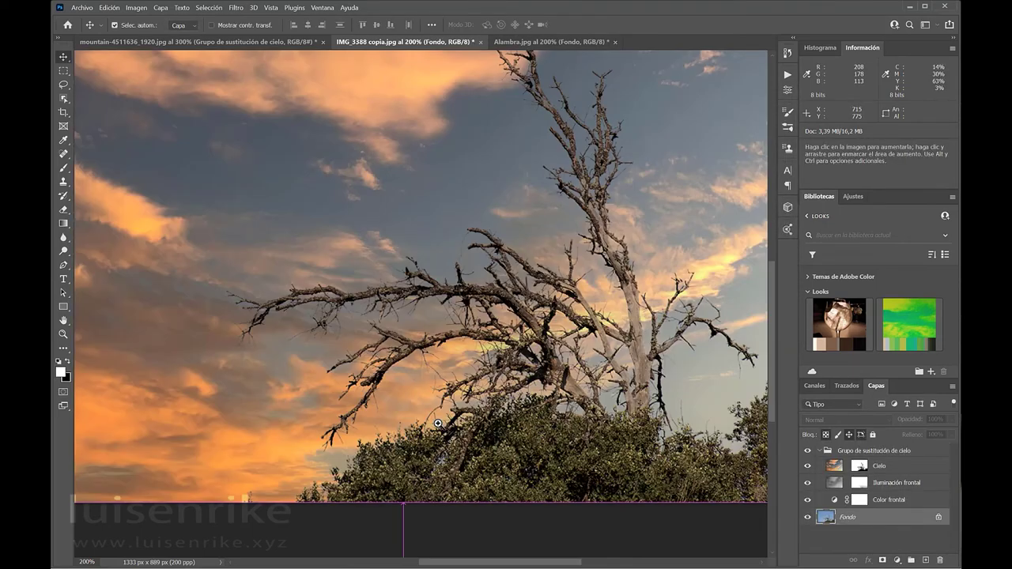
click(438, 424)
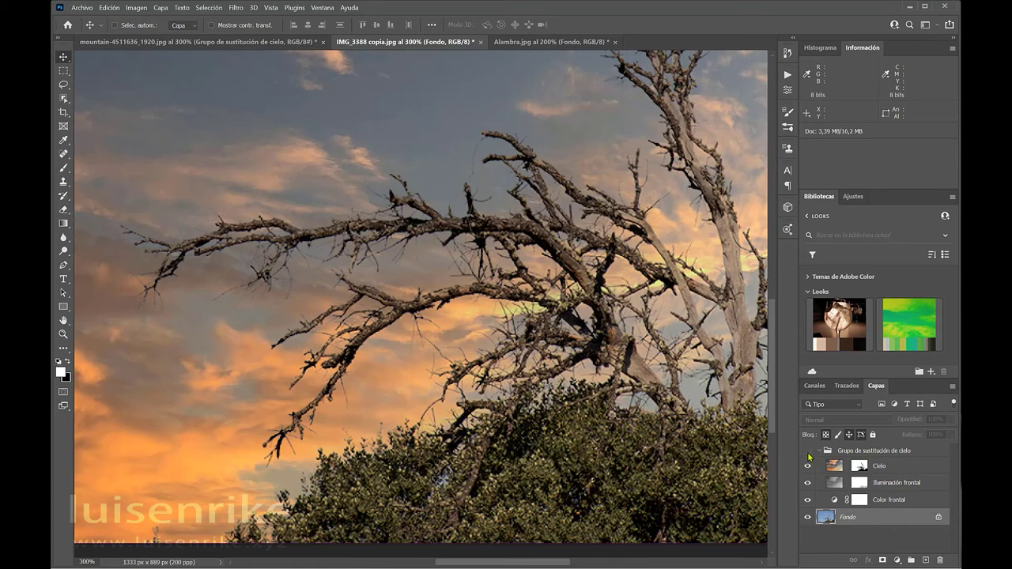
click(807, 456)
click(807, 456)
click(807, 456)
click(807, 456)
click(807, 456)
click(807, 456)
click(806, 456)
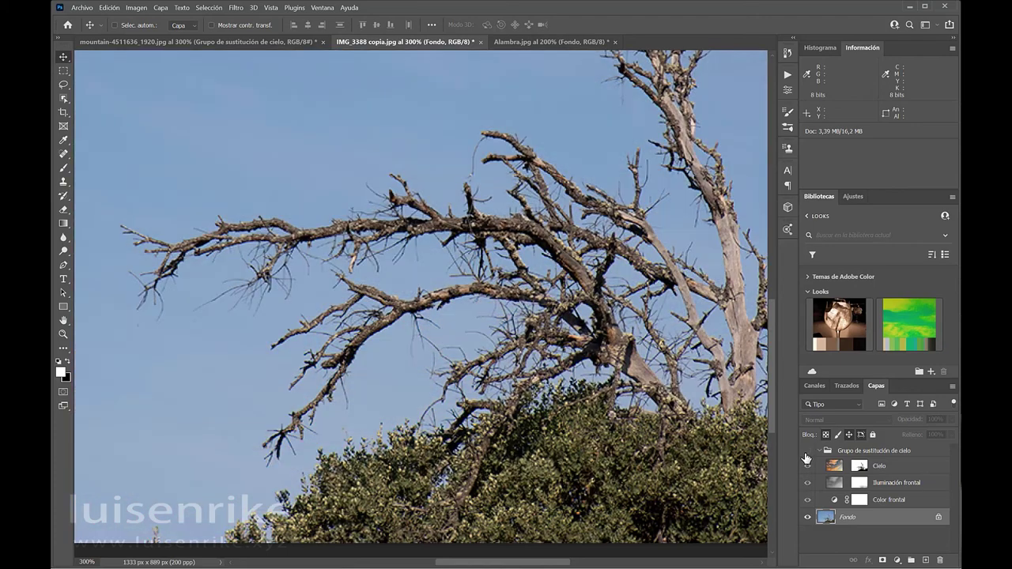
click(806, 456)
click(806, 456)
click(807, 456)
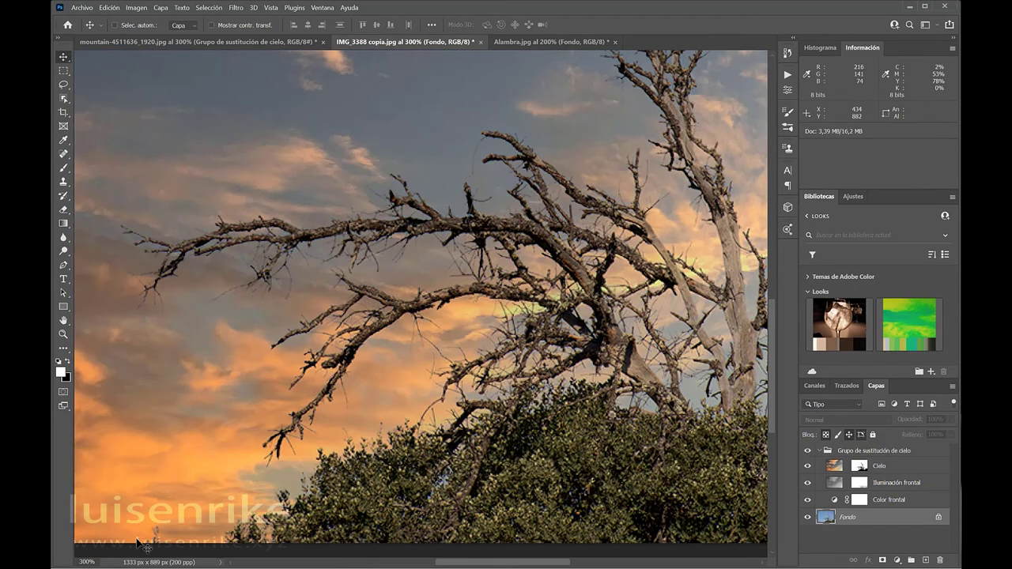
Step: Inspect the tree trunk and the bushes at the photo's lower right edge with the sunset sky group switched on and off
drag(583, 472, 250, 378)
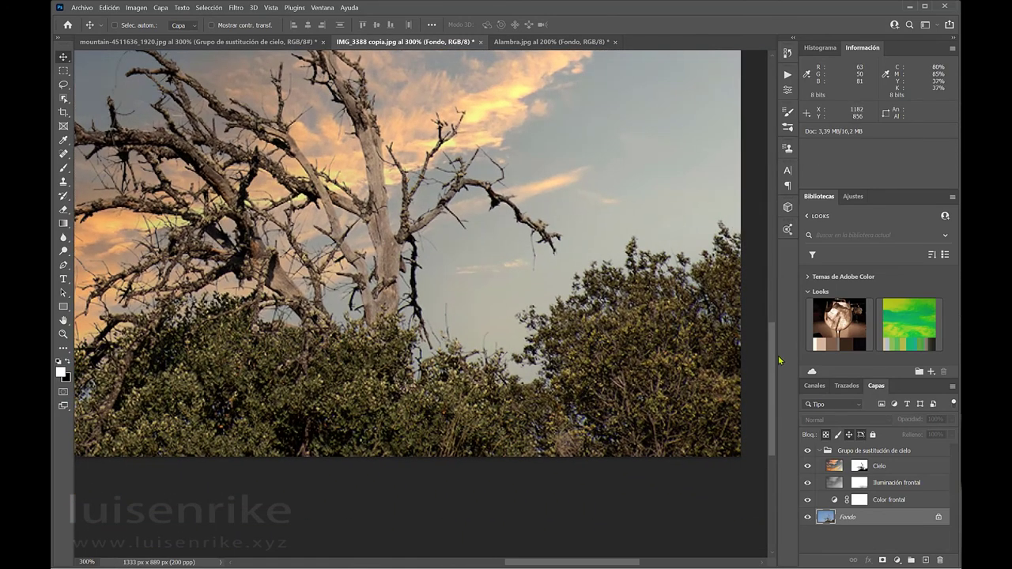
click(807, 450)
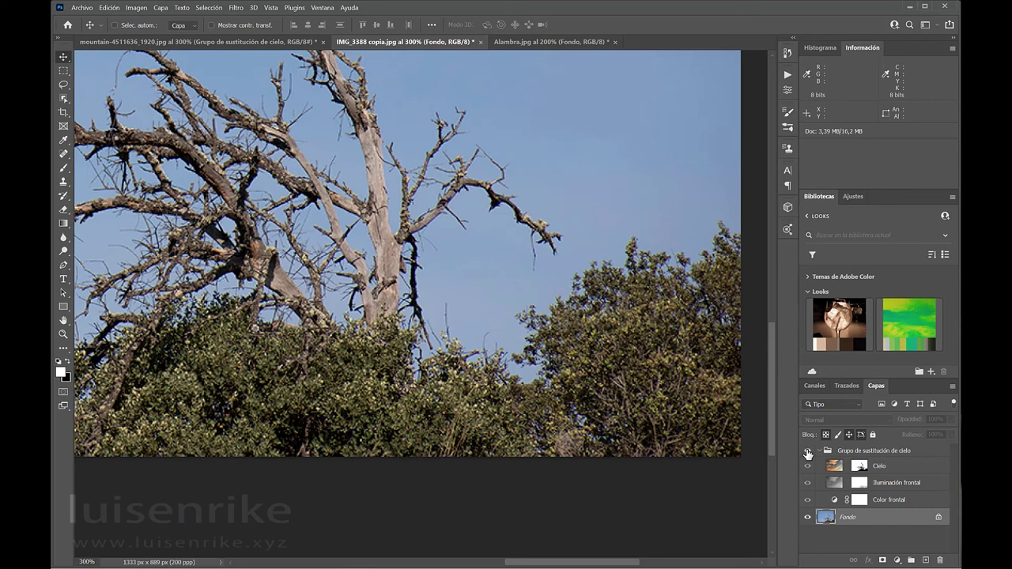
click(807, 452)
click(807, 451)
click(807, 452)
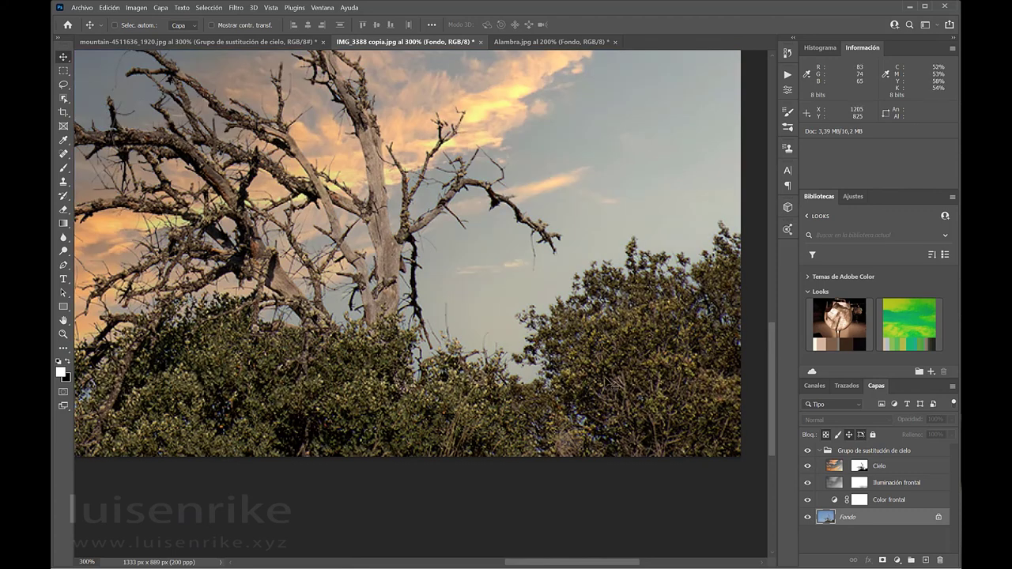
click(807, 452)
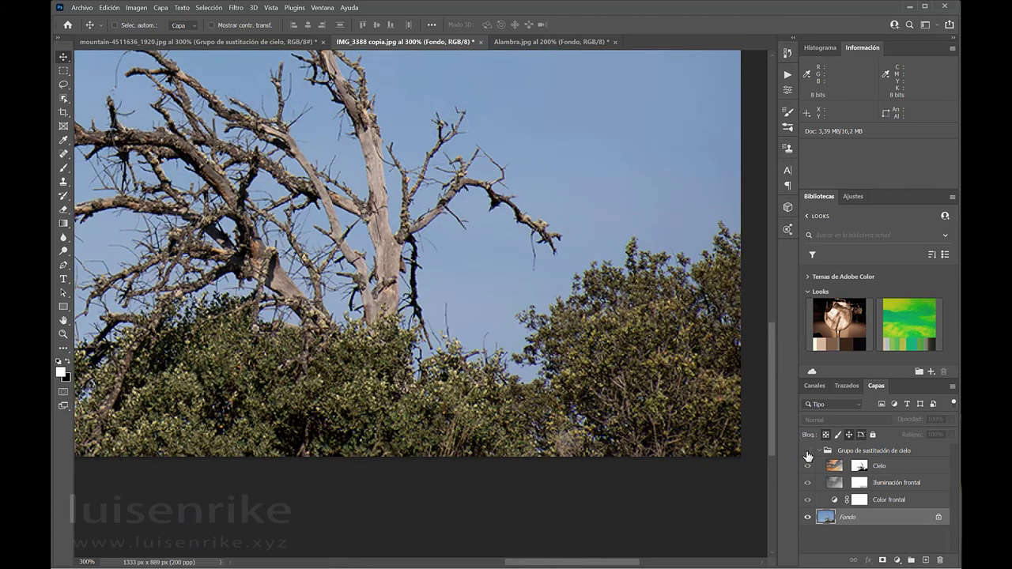
click(807, 452)
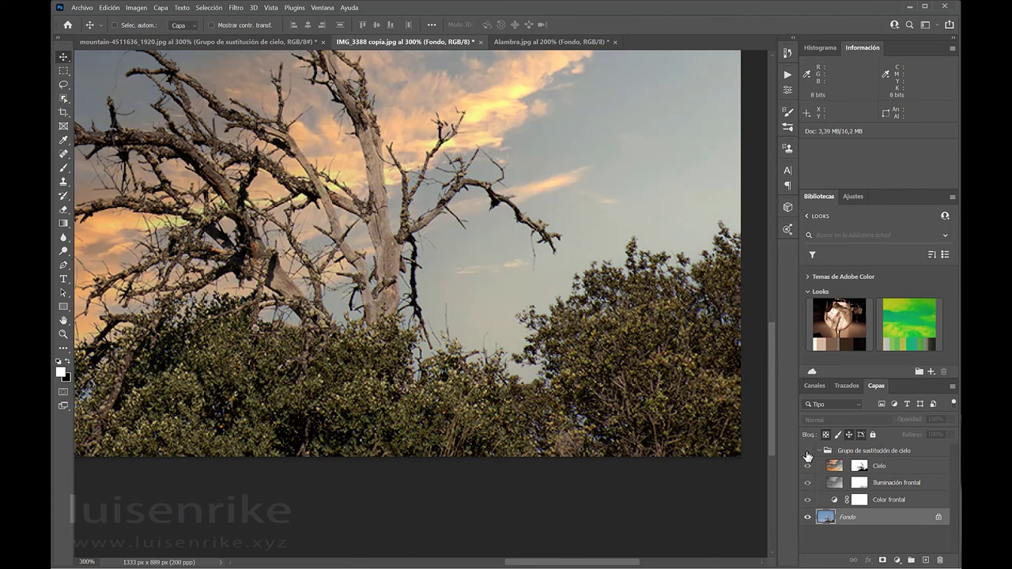
click(807, 452)
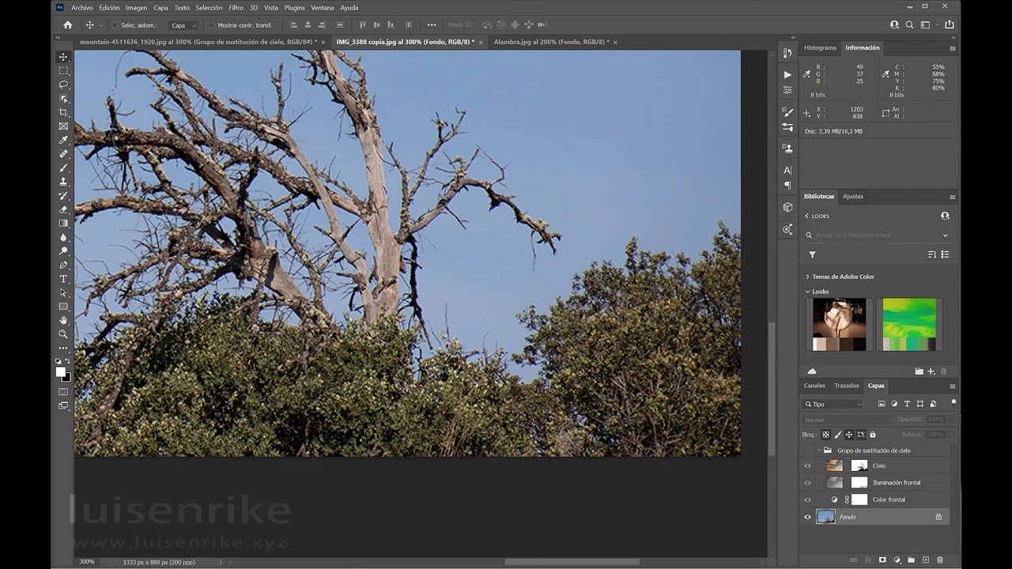
click(807, 452)
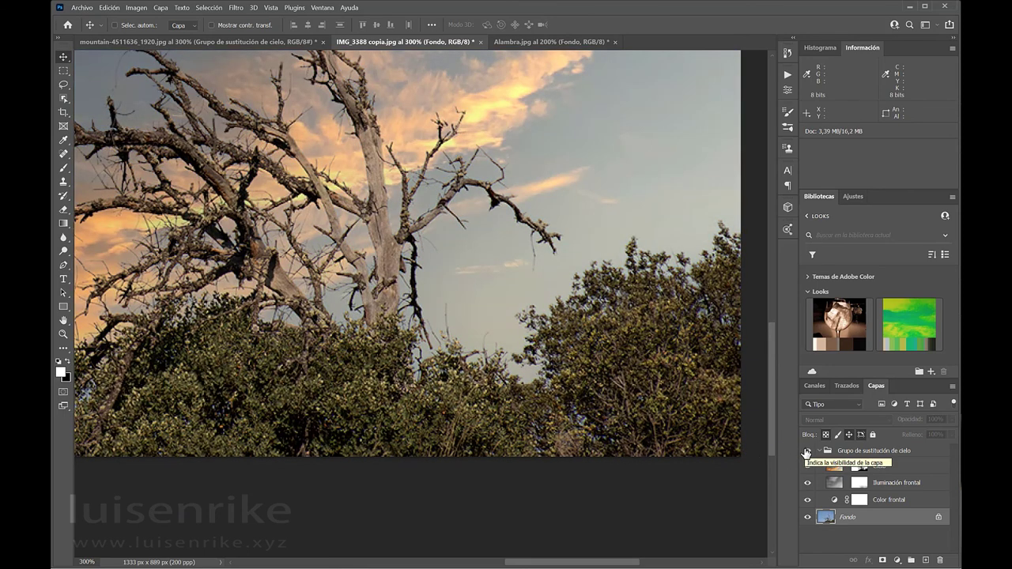